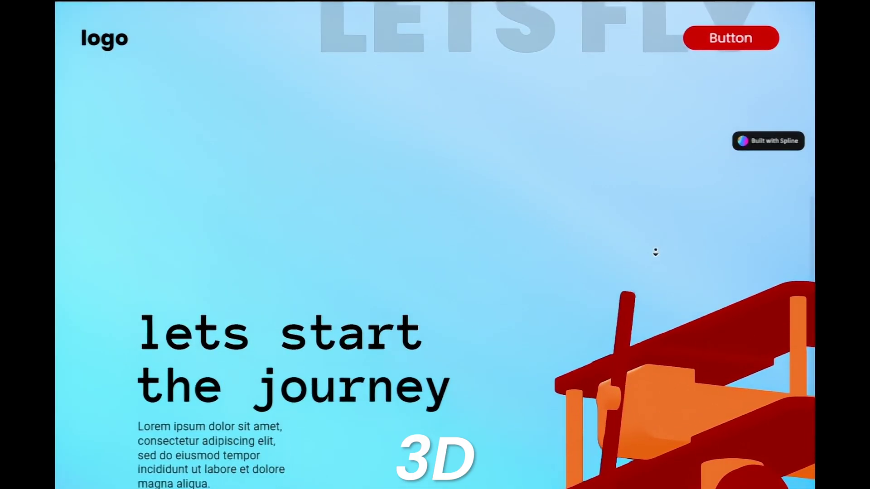
Step: Look over the finished airplane page and the scroll keyframe animation section of Dora's website
{"action": "scroll", "coordinate": [655, 253], "scroll_direction": "down", "scroll_amount": 2}
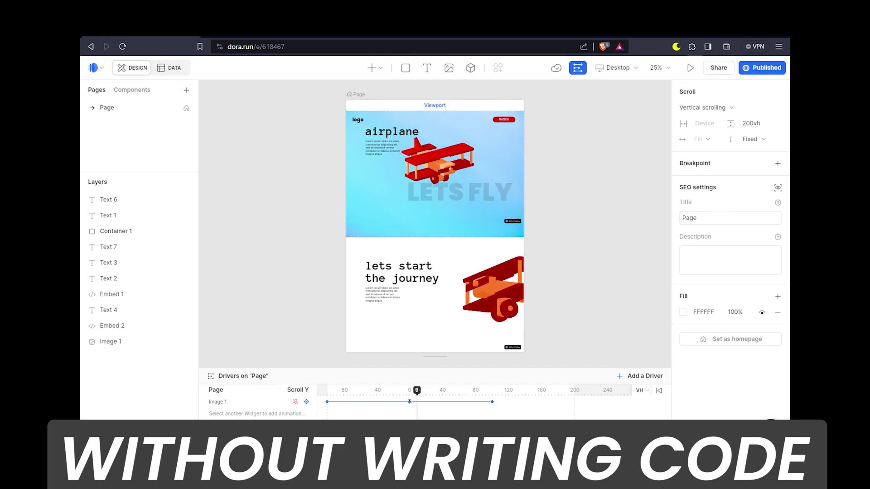
{"action": "scroll", "coordinate": [510, 433], "scroll_direction": "down", "scroll_amount": 2}
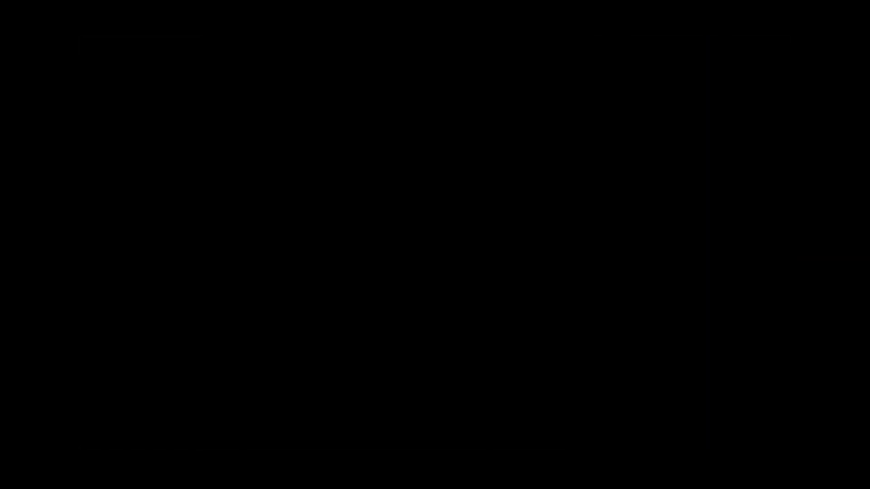
{"action": "scroll", "coordinate": [510, 433], "scroll_direction": "up", "scroll_amount": 10}
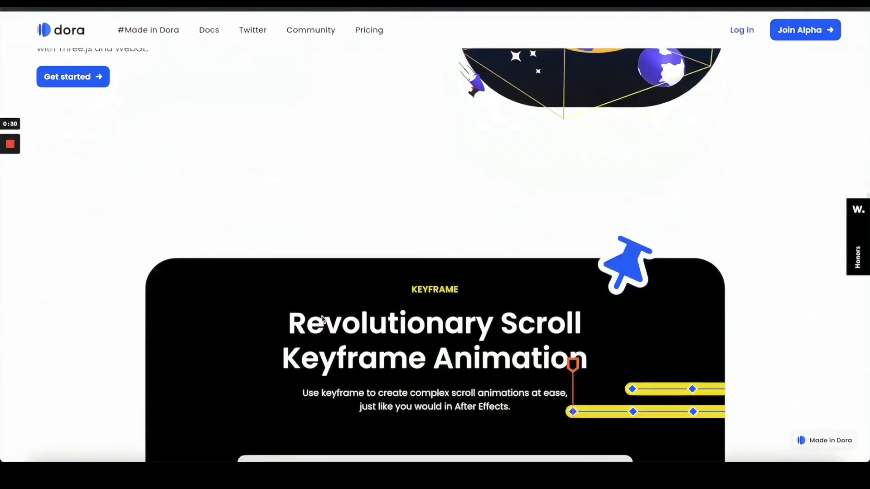
{"action": "scroll", "coordinate": [323, 320], "scroll_direction": "down", "scroll_amount": 4}
{"action": "scroll", "coordinate": [323, 319], "scroll_direction": "down", "scroll_amount": 3}
{"action": "scroll", "coordinate": [323, 319], "scroll_direction": "up", "scroll_amount": 3}
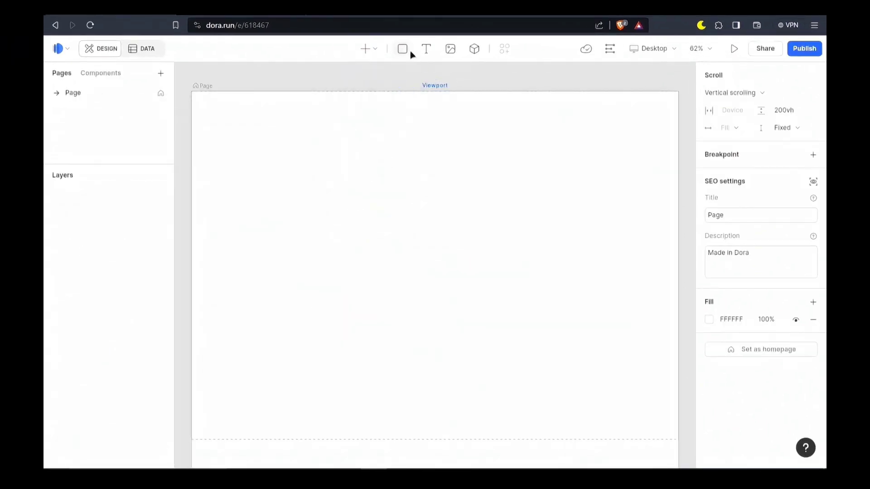
{"action": "left_click", "coordinate": [629, 52]}
{"action": "left_click", "coordinate": [647, 53]}
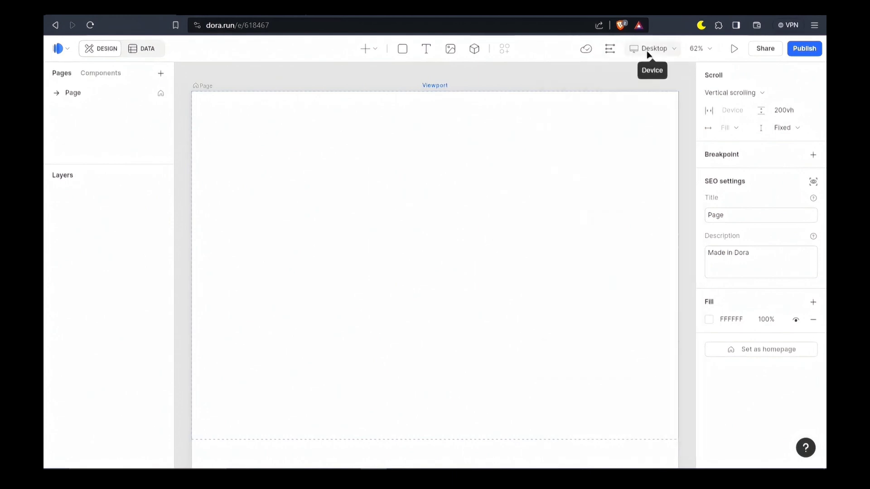
{"action": "left_click", "coordinate": [800, 50]}
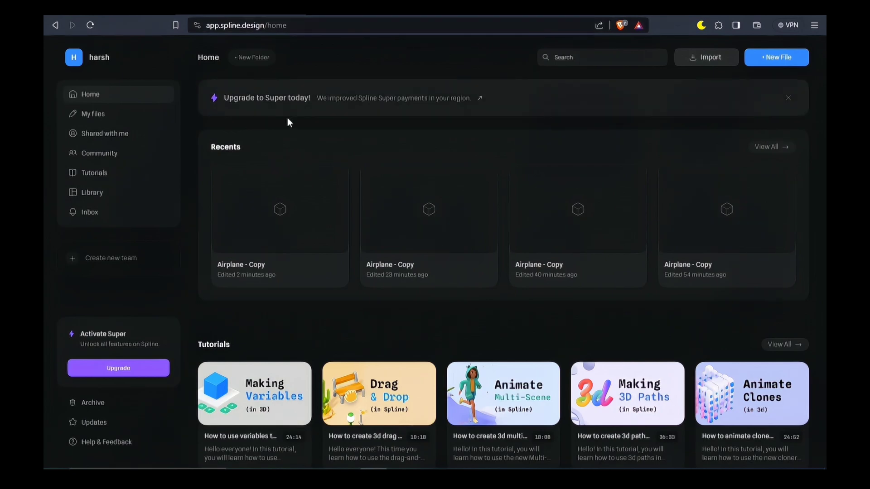
Step: Browse Spline's example scene library, including the product scenes, and open the Airplane scene for editing
{"action": "scroll", "coordinate": [365, 290], "scroll_direction": "down", "scroll_amount": 10}
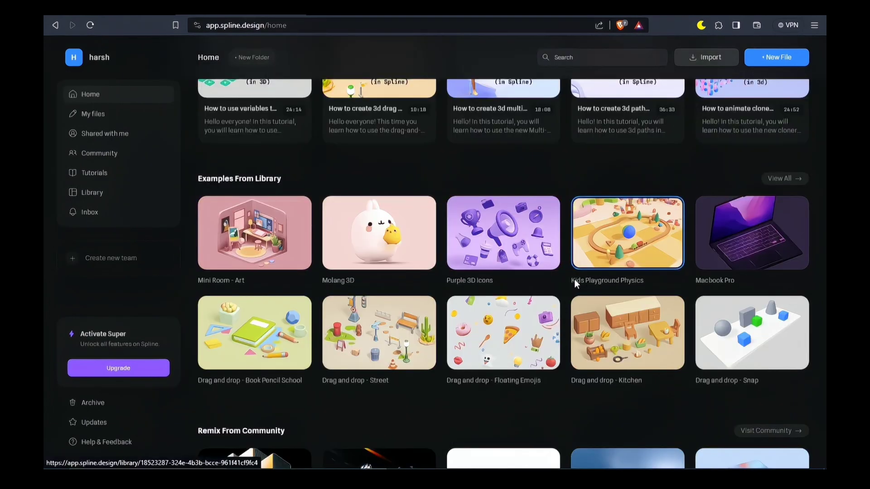
{"action": "left_click", "coordinate": [793, 178]}
{"action": "scroll", "coordinate": [689, 187], "scroll_direction": "down", "scroll_amount": 10}
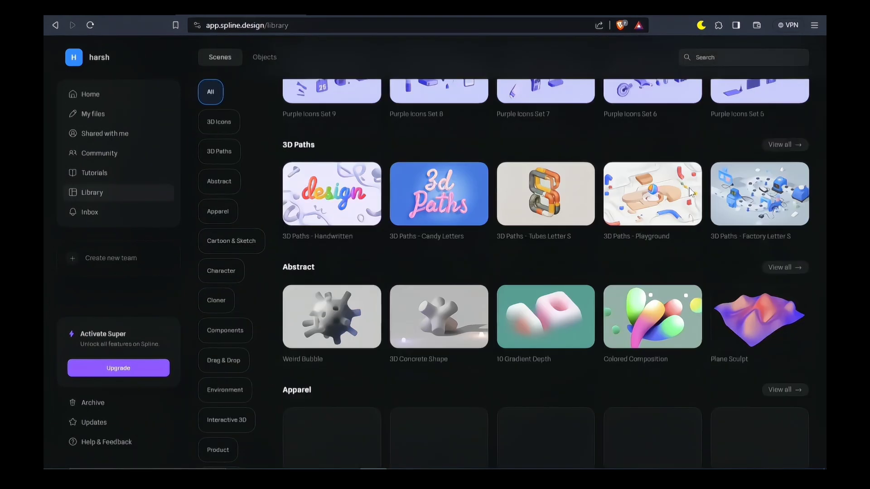
{"action": "scroll", "coordinate": [689, 187], "scroll_direction": "down", "scroll_amount": 15}
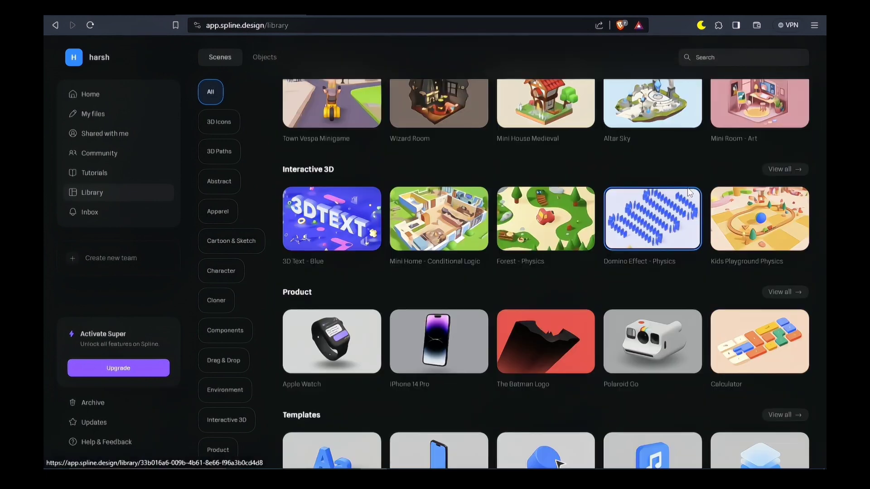
{"action": "left_click", "coordinate": [779, 292]}
{"action": "scroll", "coordinate": [702, 326], "scroll_direction": "down", "scroll_amount": 2}
{"action": "left_click", "coordinate": [658, 349]}
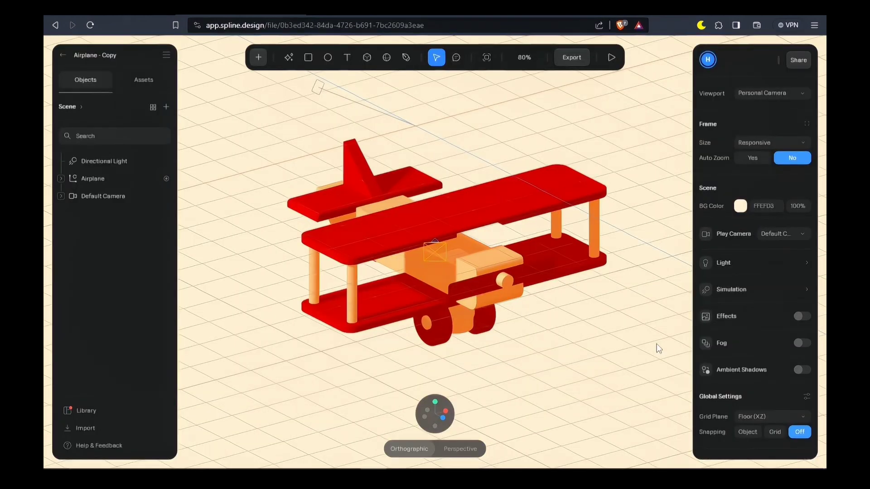
Step: Play a preview of the airplane scene and set the mouse events of its Viewer export to Global (Full Window)
{"action": "left_click", "coordinate": [610, 57]}
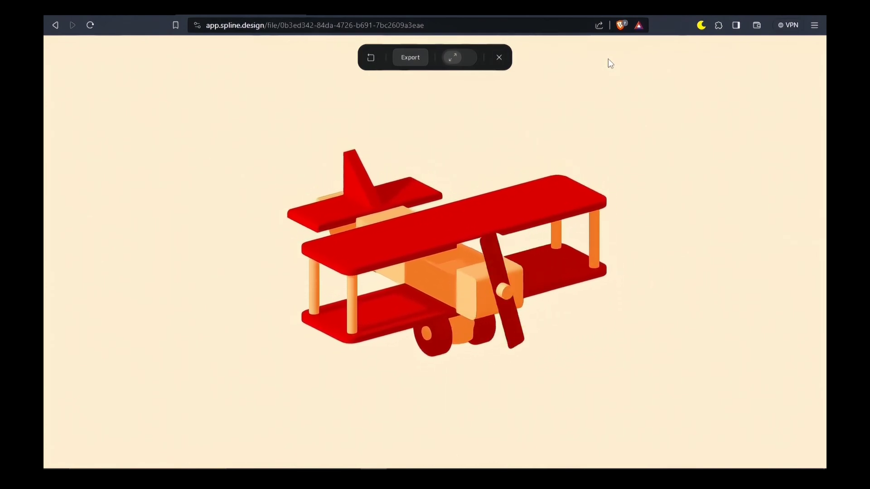
{"action": "left_click", "coordinate": [499, 58]}
{"action": "left_click", "coordinate": [570, 58]}
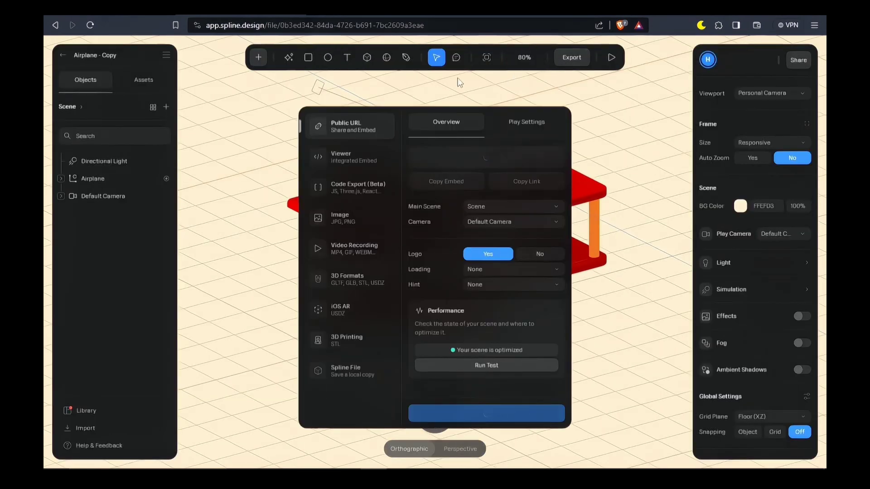
{"action": "left_click", "coordinate": [360, 155]}
{"action": "left_click", "coordinate": [497, 328]}
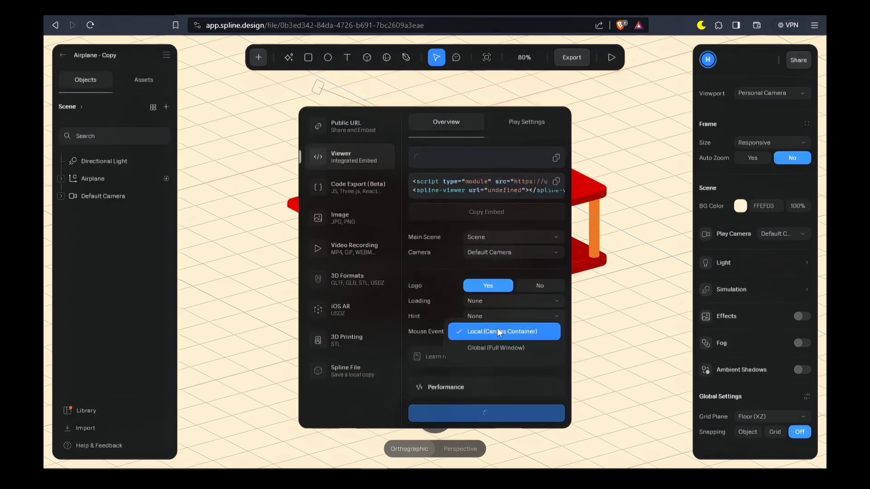
{"action": "left_click", "coordinate": [498, 347]}
Step: In the viewer's play settings, hide the background color, turn off orbit, pan and zoom, and disable page scroll for touch
{"action": "left_click", "coordinate": [525, 122]}
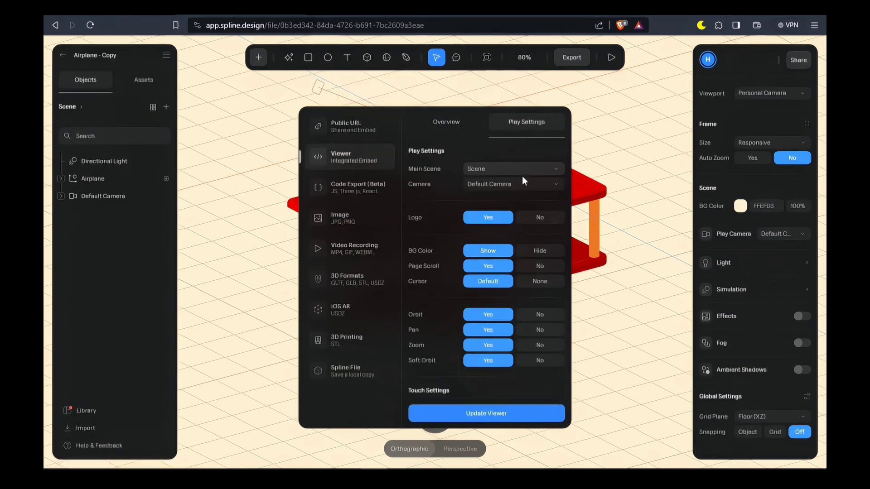
{"action": "left_click", "coordinate": [529, 250]}
{"action": "scroll", "coordinate": [530, 251], "scroll_direction": "down", "scroll_amount": 1}
{"action": "scroll", "coordinate": [530, 252], "scroll_direction": "down", "scroll_amount": 2}
{"action": "left_click", "coordinate": [535, 260]}
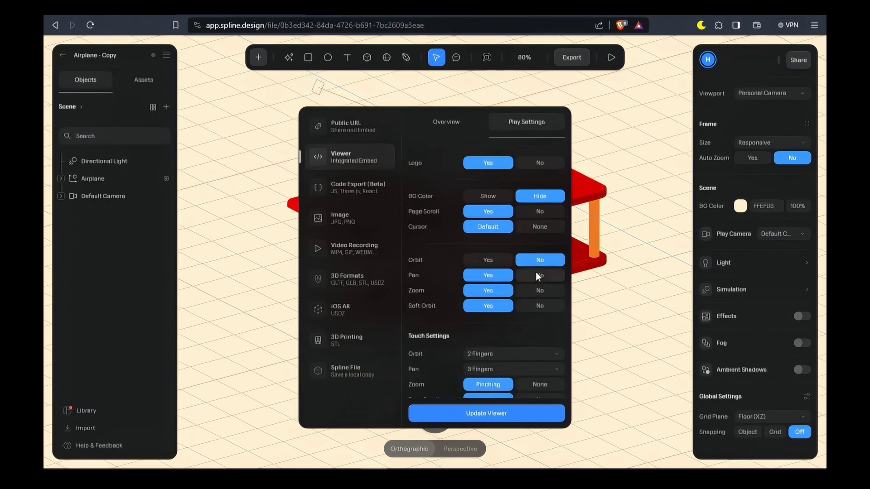
{"action": "left_click", "coordinate": [535, 275]}
{"action": "left_click", "coordinate": [534, 291]}
{"action": "scroll", "coordinate": [534, 323], "scroll_direction": "down", "scroll_amount": 3}
{"action": "left_click", "coordinate": [532, 345]}
{"action": "scroll", "coordinate": [494, 358], "scroll_direction": "down", "scroll_amount": 4}
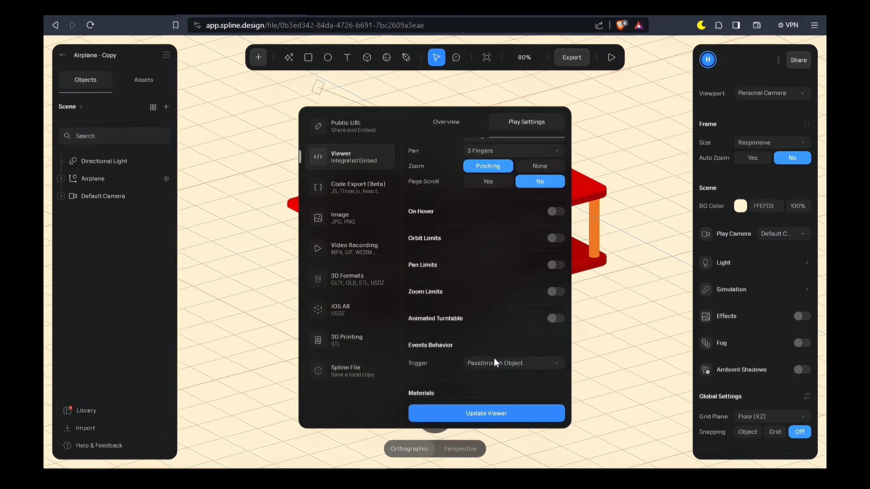
Step: Return to the Viewer export overview and update the viewer with the current play settings
{"action": "scroll", "coordinate": [494, 358], "scroll_direction": "up", "scroll_amount": 8}
{"action": "left_click", "coordinate": [448, 122]}
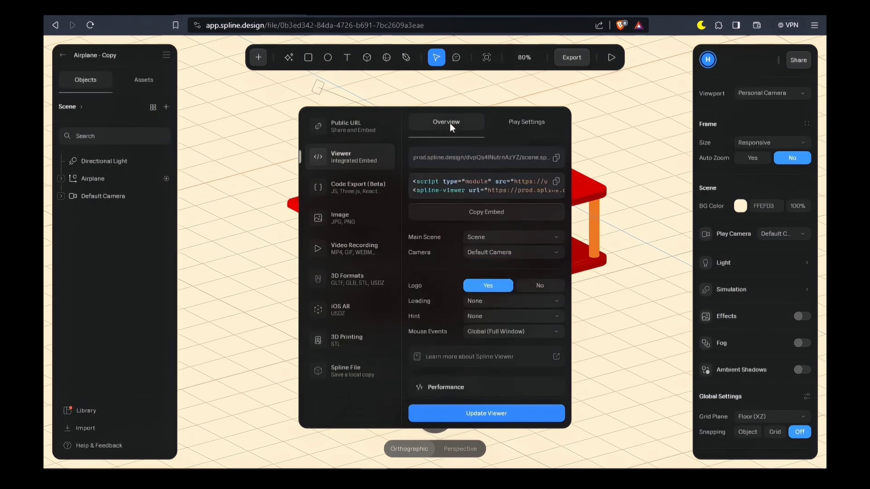
{"action": "left_click", "coordinate": [500, 413]}
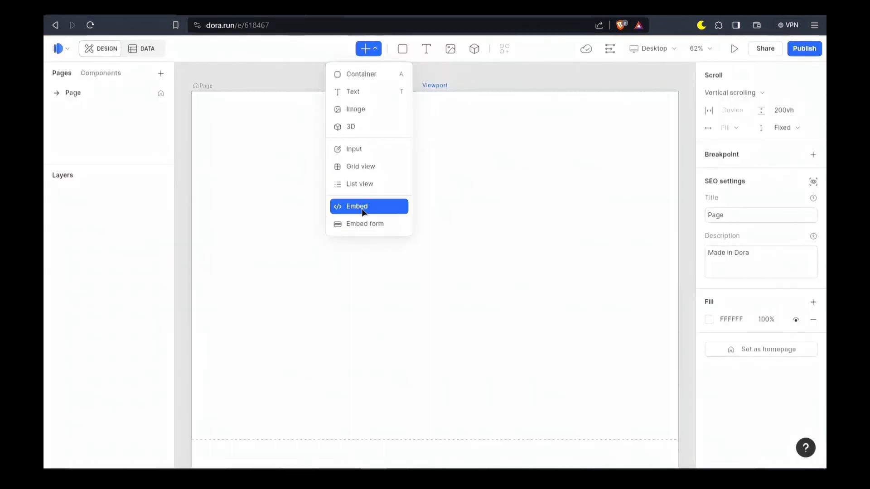
Step: In Dora, draw an embed frame of about 1296 × 839 on the blank page and stretch it to fill the first viewport
{"action": "left_click", "coordinate": [363, 211]}
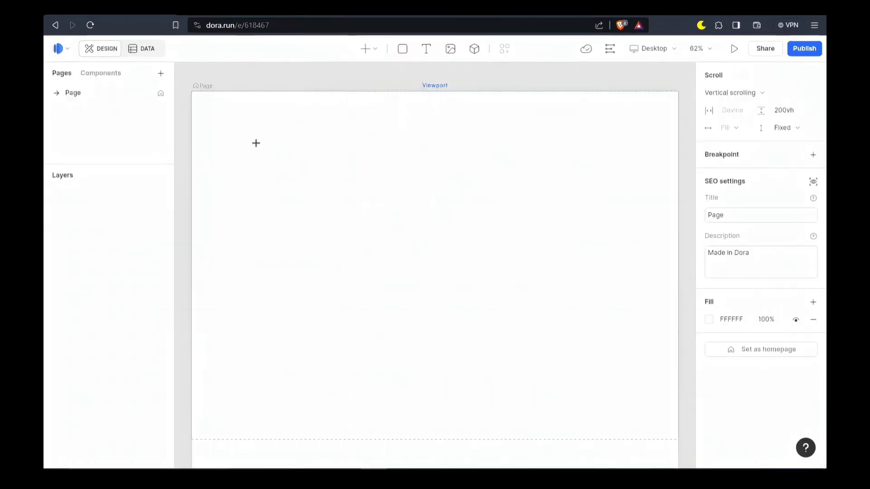
{"action": "left_click_drag", "start_coordinate": [216, 120], "coordinate": [654, 405]}
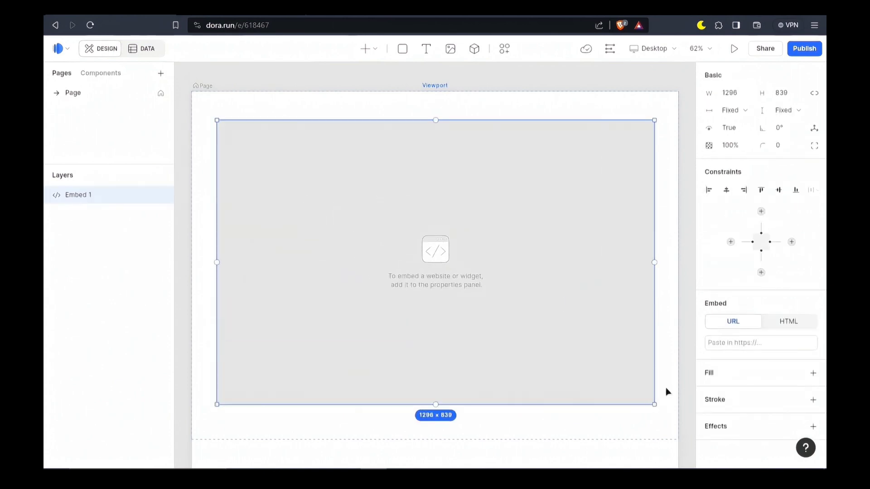
{"action": "left_click", "coordinate": [733, 145]}
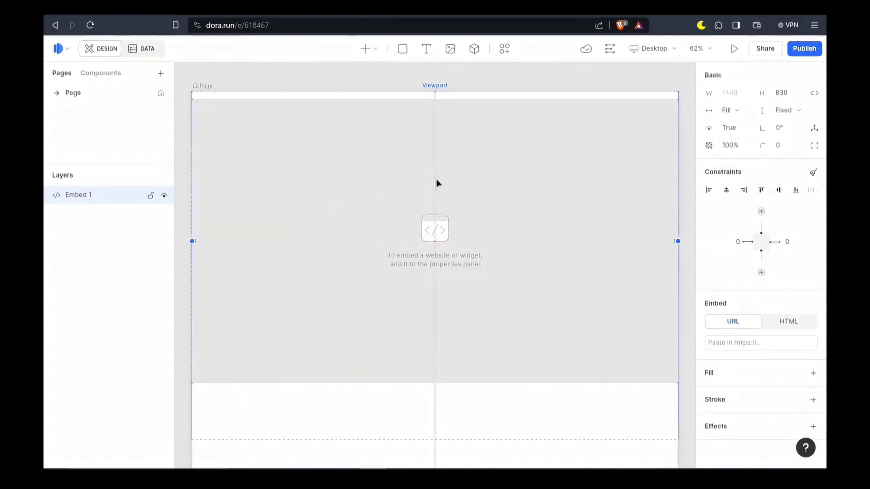
{"action": "left_click_drag", "start_coordinate": [468, 393], "coordinate": [468, 438]}
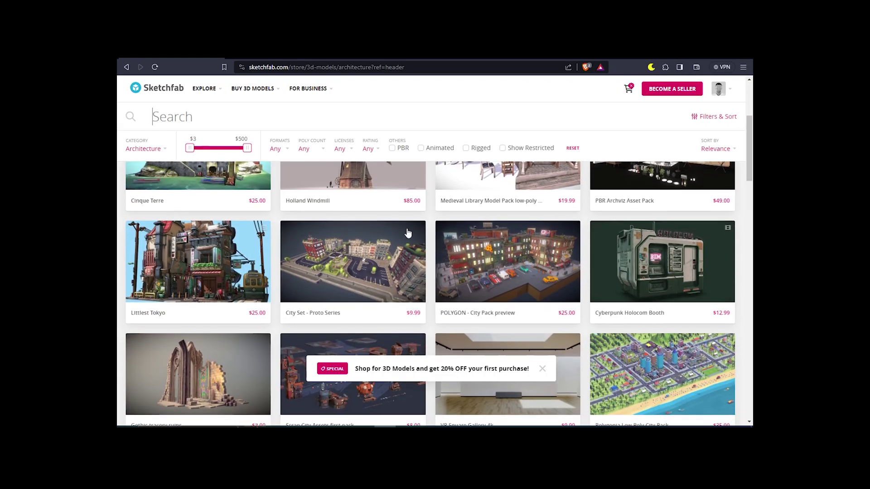
Step: Browse the architecture models in the Sketchfab store and check the Dora page in its live preview
{"action": "scroll", "coordinate": [408, 240], "scroll_direction": "down", "scroll_amount": 10}
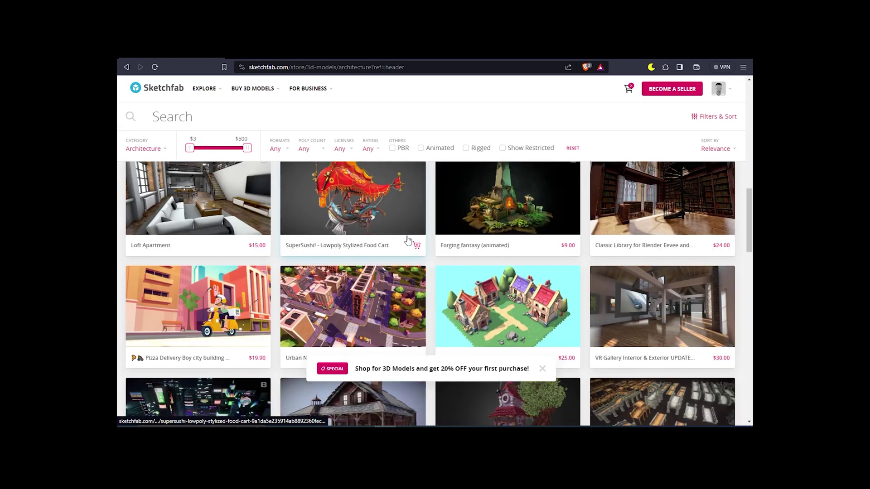
{"action": "scroll", "coordinate": [408, 240], "scroll_direction": "down", "scroll_amount": 10}
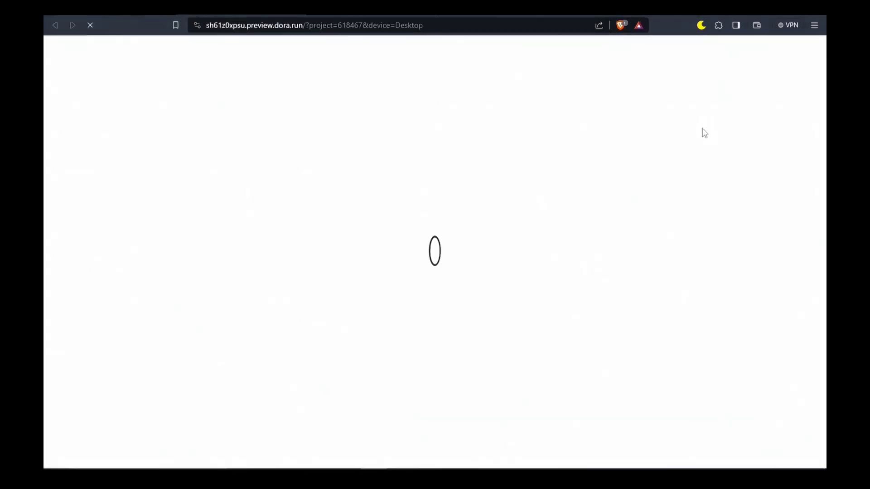
{"action": "scroll", "coordinate": [693, 149], "scroll_direction": "down", "scroll_amount": 7}
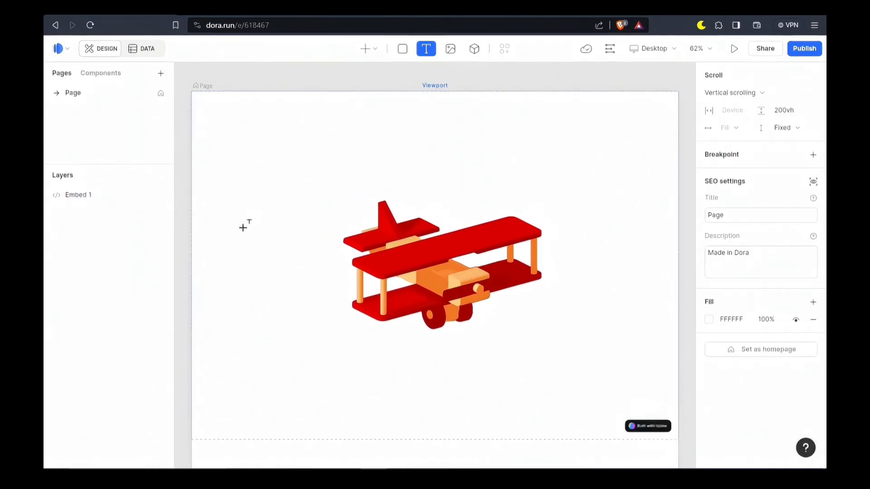
Step: Add the heading "airplane" beside the plane's tail, set in bold Anonymous Pro at size 100
{"action": "left_click", "coordinate": [242, 227]}
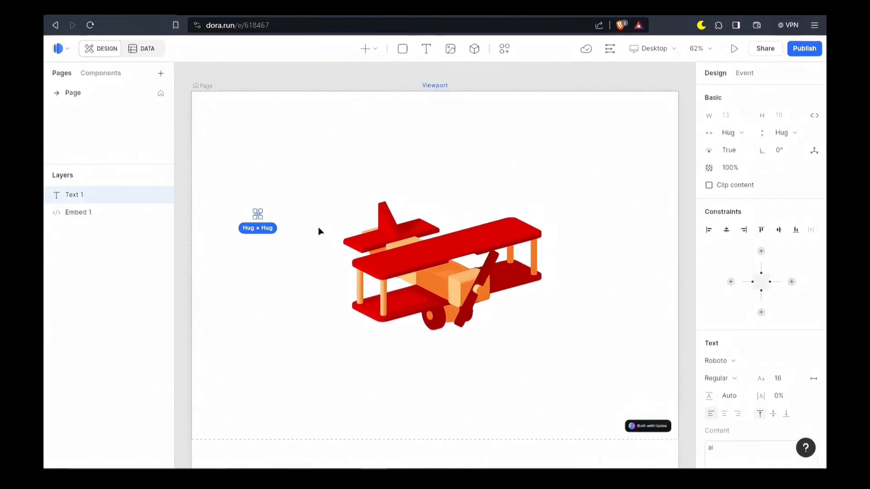
{"action": "left_click", "coordinate": [793, 379]}
{"action": "type", "text": "100"}
{"action": "key", "text": "Return"}
{"action": "left_click", "coordinate": [729, 364]}
{"action": "type", "text": "ano"}
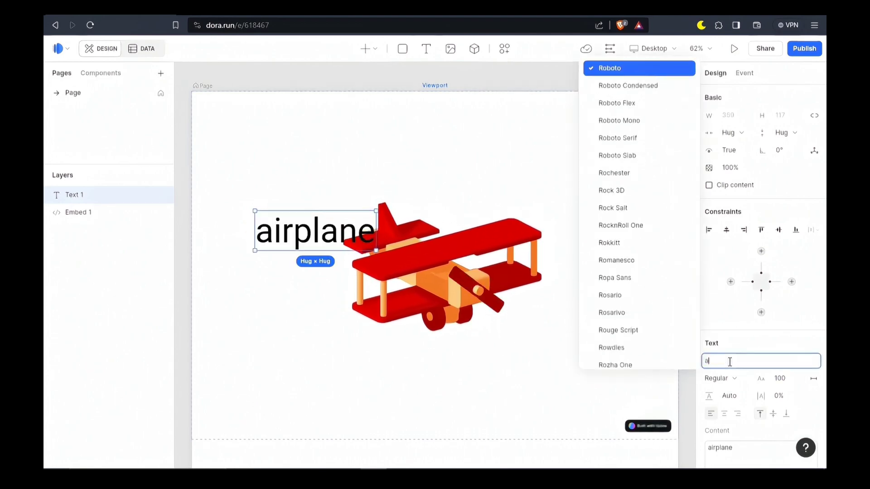
{"action": "key", "text": "Return"}
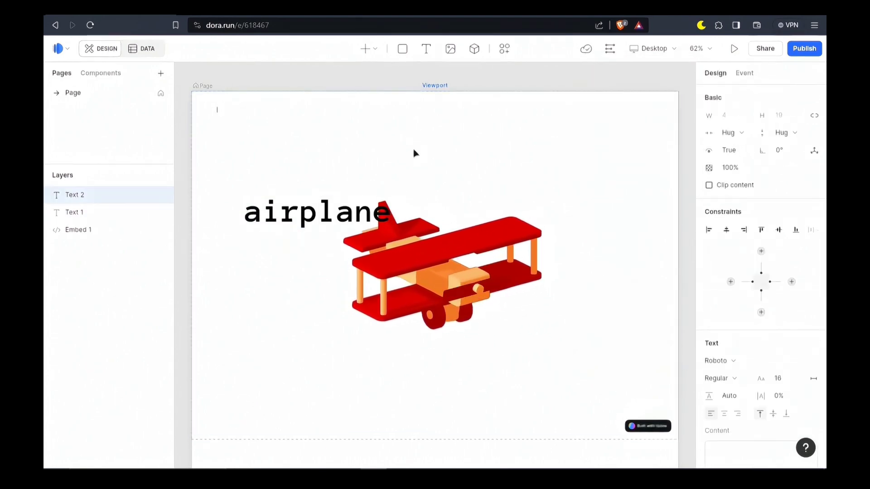
Step: Add the bold text "logo" at size 40 in the upper-left corner of the page
{"action": "left_click", "coordinate": [414, 150]}
{"action": "left_click", "coordinate": [219, 110]}
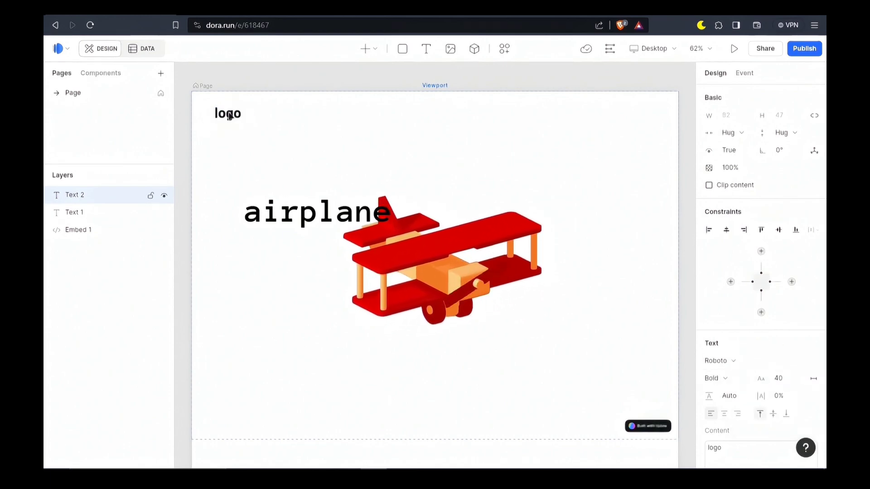
{"action": "left_click", "coordinate": [223, 116]}
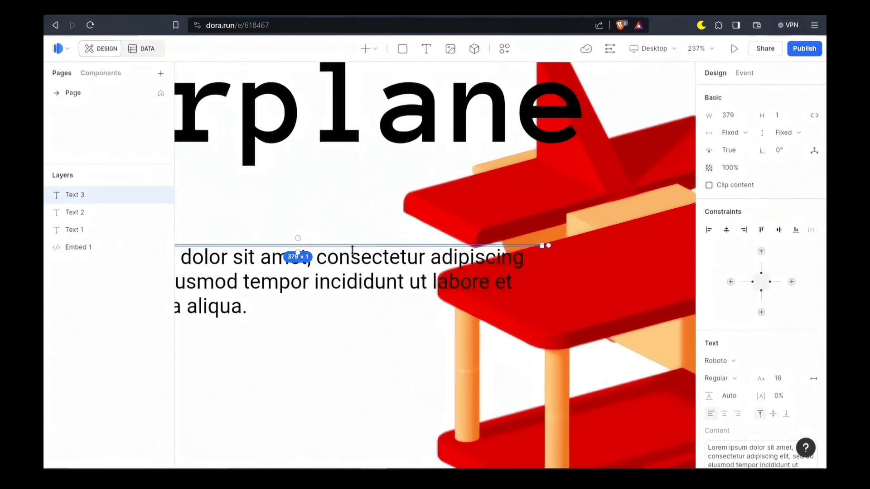
Step: Resize the Lorem ipsum paragraph box to about 212 × 67 below the airplane heading and set its text size to 30
{"action": "scroll", "coordinate": [329, 325], "scroll_direction": "down", "scroll_amount": 3}
{"action": "scroll", "coordinate": [407, 320], "scroll_direction": "up", "scroll_amount": 4}
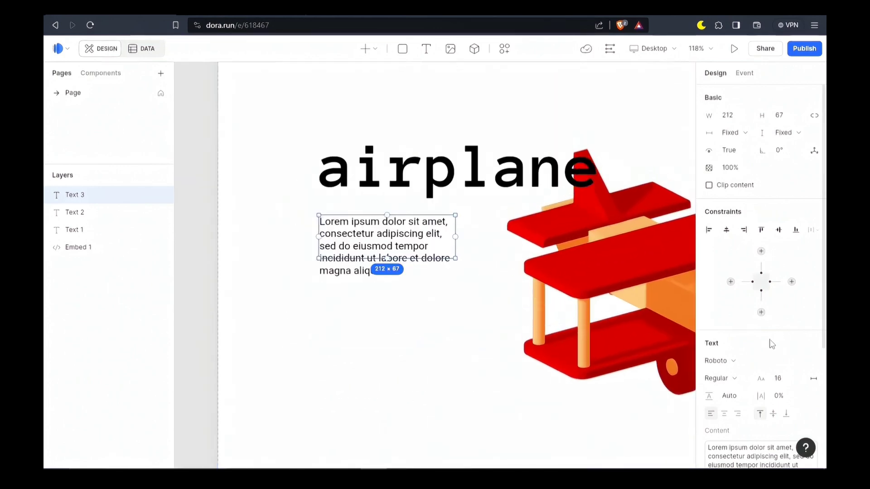
{"action": "left_click", "coordinate": [782, 379]}
{"action": "type", "text": "30"}
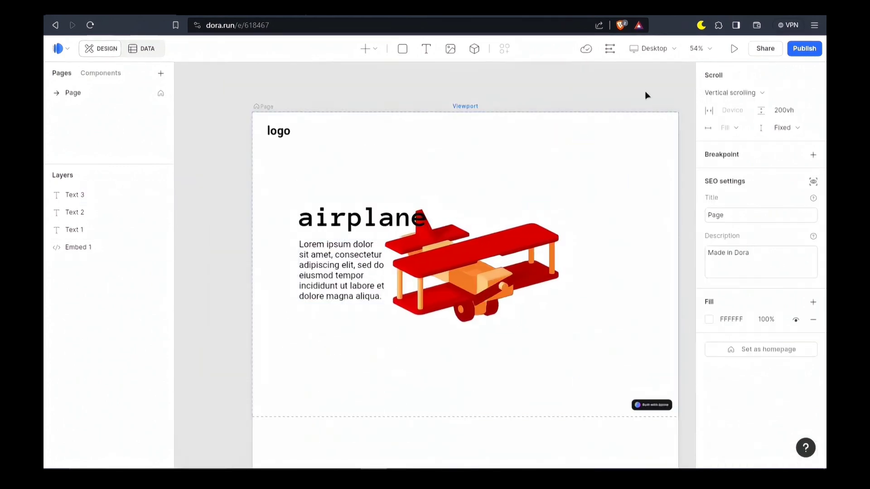
Step: Move the airplane heading higher and place the paragraph directly beneath it with smaller text
{"action": "left_click", "coordinate": [357, 202]}
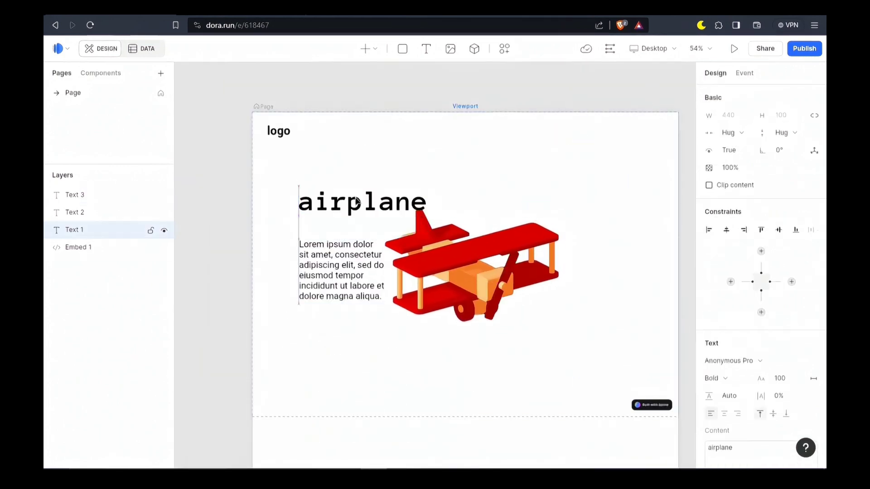
{"action": "left_click", "coordinate": [346, 234]}
{"action": "left_click", "coordinate": [520, 86]}
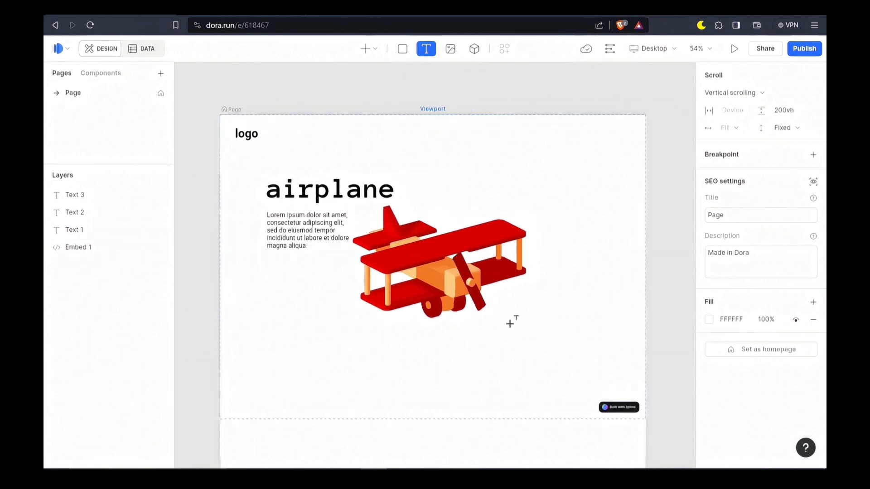
Step: Add the text "LETS FLY" at size 200 in light grey, layered behind the plane at its lower right
{"action": "left_click", "coordinate": [509, 324]}
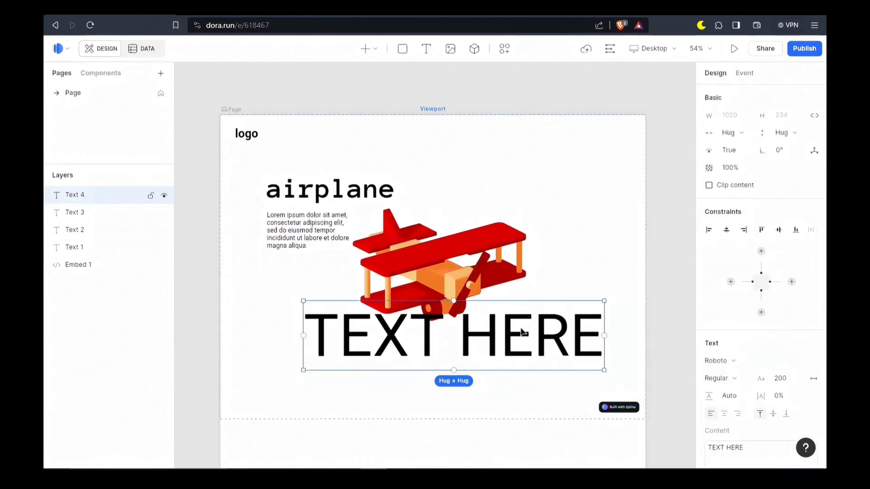
{"action": "left_click_drag", "start_coordinate": [503, 333], "coordinate": [517, 333]}
{"action": "left_click", "coordinate": [734, 384]}
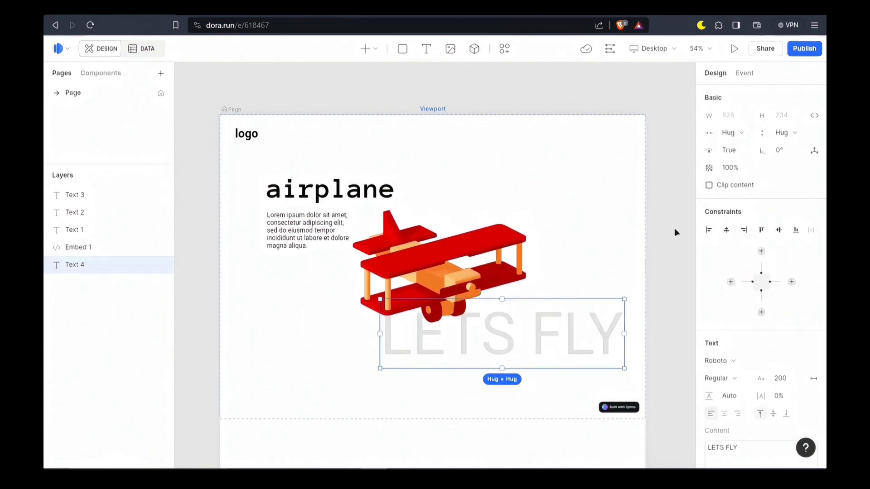
{"action": "left_click", "coordinate": [674, 232]}
{"action": "scroll", "coordinate": [651, 237], "scroll_direction": "down", "scroll_amount": 1}
{"action": "scroll", "coordinate": [648, 227], "scroll_direction": "up", "scroll_amount": 1}
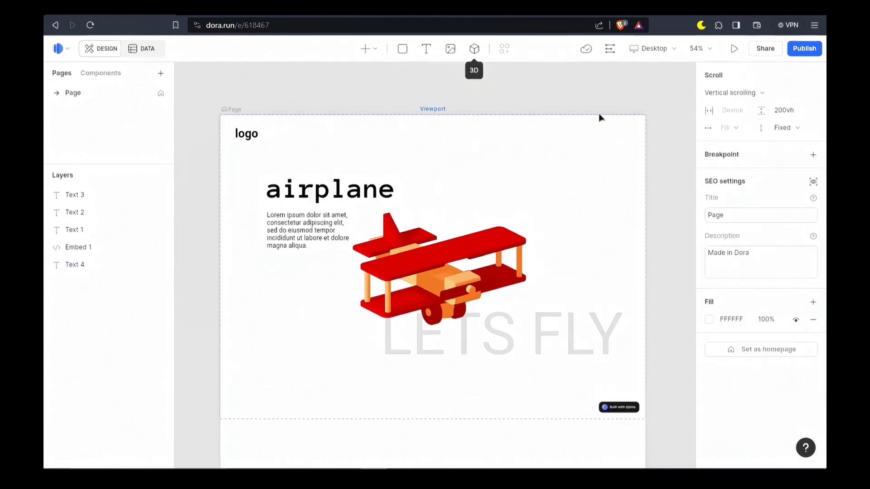
Step: Place a container in the page's upper-right corner and resize it to about 240 × 46
{"action": "scroll", "coordinate": [399, 63], "scroll_direction": "down", "scroll_amount": 2}
{"action": "left_click", "coordinate": [365, 48]}
{"action": "left_click", "coordinate": [361, 73]}
{"action": "scroll", "coordinate": [539, 118], "scroll_direction": "up", "scroll_amount": 4}
{"action": "left_click", "coordinate": [542, 119]}
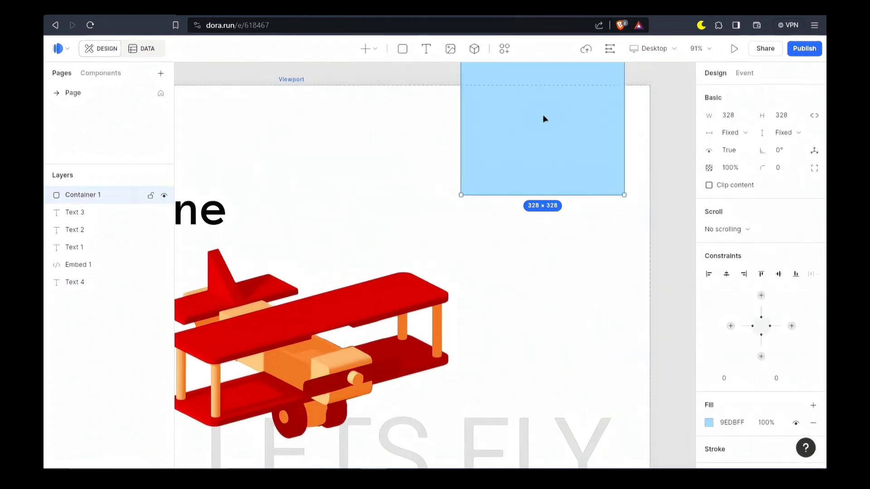
{"action": "left_click_drag", "start_coordinate": [551, 155], "coordinate": [538, 231]}
{"action": "left_click_drag", "start_coordinate": [529, 270], "coordinate": [540, 139]}
{"action": "left_click_drag", "start_coordinate": [539, 106], "coordinate": [539, 116]}
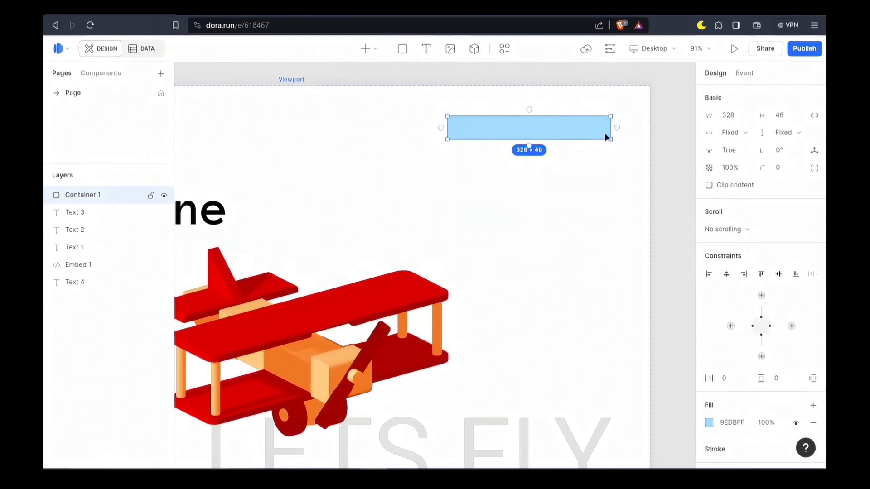
{"action": "left_click_drag", "start_coordinate": [610, 137], "coordinate": [567, 138]}
Step: Fill the container with black (000000) and round its corners to a radius of 118
{"action": "scroll", "coordinate": [712, 335], "scroll_direction": "down", "scroll_amount": 1}
{"action": "left_click", "coordinate": [710, 368]}
{"action": "left_click_drag", "start_coordinate": [589, 353], "coordinate": [565, 375]}
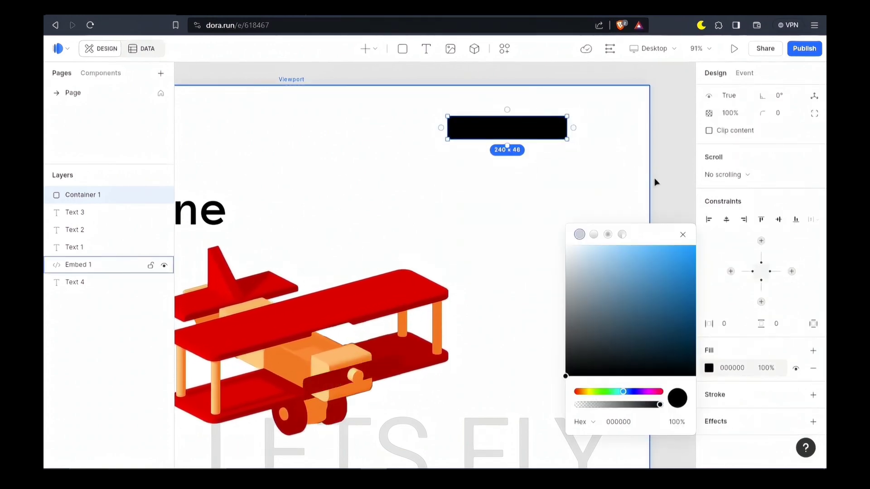
{"action": "left_click_drag", "start_coordinate": [767, 113], "coordinate": [824, 115]}
{"action": "left_click", "coordinate": [670, 130]}
Step: Change the rounded container's fill to the red DB0404
{"action": "scroll", "coordinate": [444, 149], "scroll_direction": "down", "scroll_amount": 4}
{"action": "left_click_drag", "start_coordinate": [445, 151], "coordinate": [534, 223]}
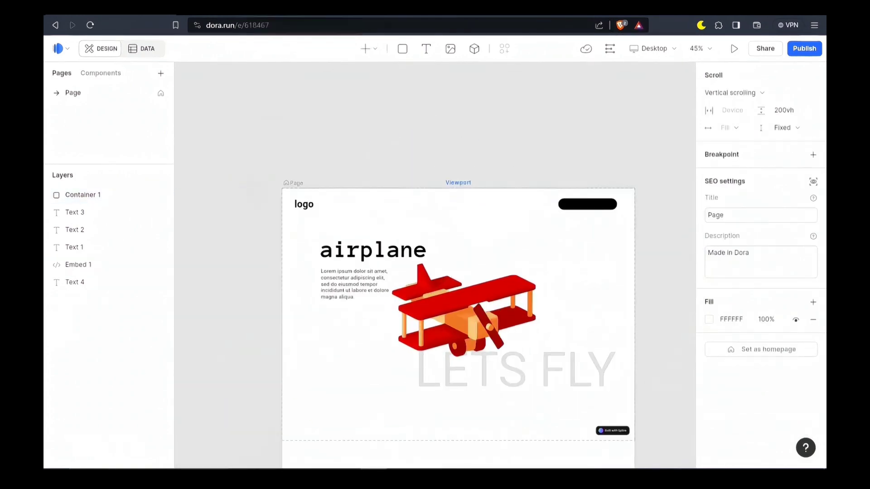
{"action": "left_click", "coordinate": [585, 210]}
{"action": "scroll", "coordinate": [617, 166], "scroll_direction": "up", "scroll_amount": 2}
{"action": "left_click", "coordinate": [709, 423]}
{"action": "left_click", "coordinate": [632, 421]}
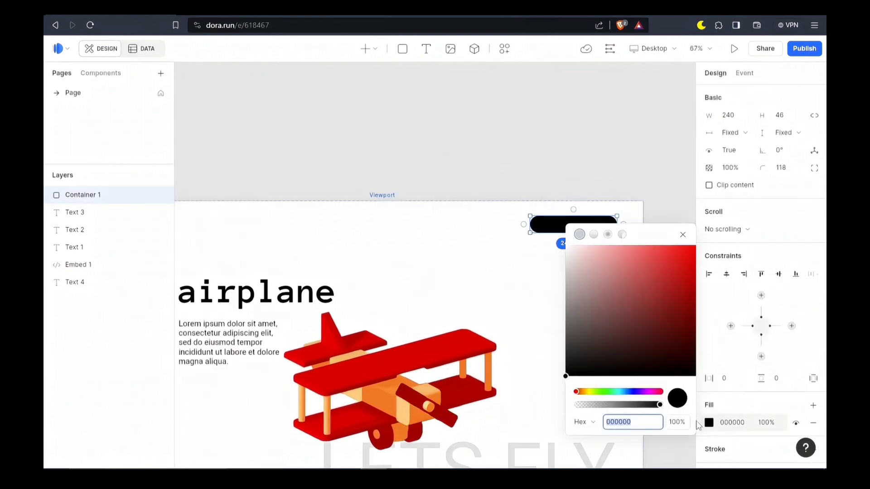
{"action": "type", "text": "CB0404"}
{"action": "left_click", "coordinate": [536, 184]}
Step: Add the text "Button" at size 25 inside the red container and constrain it to all four sides with 0 offsets
{"action": "scroll", "coordinate": [543, 204], "scroll_direction": "up", "scroll_amount": 2}
{"action": "scroll", "coordinate": [571, 277], "scroll_direction": "up", "scroll_amount": 5}
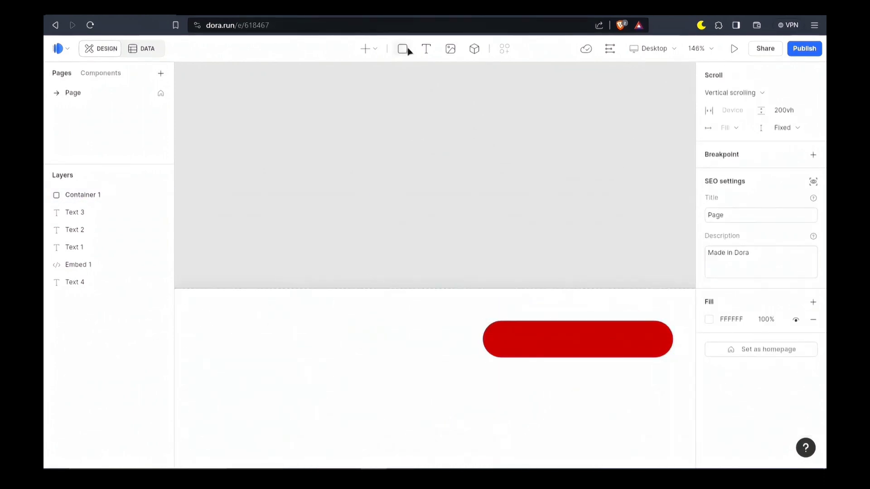
{"action": "left_click", "coordinate": [536, 344]}
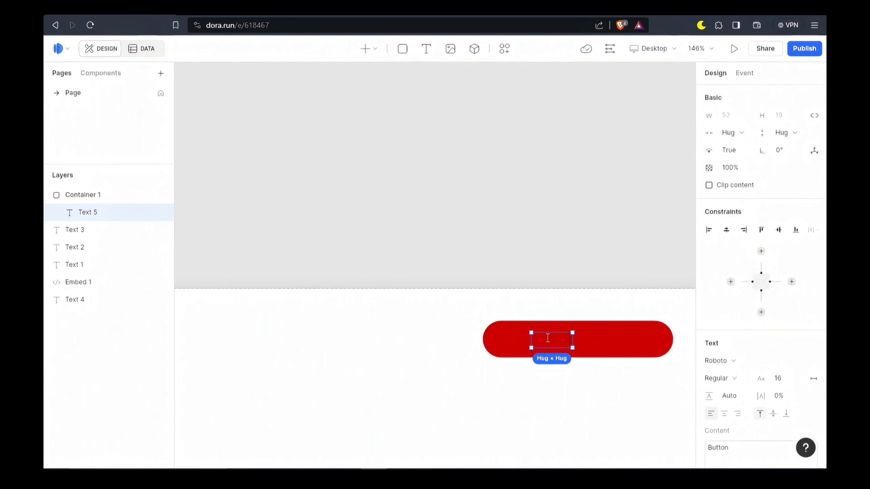
{"action": "scroll", "coordinate": [548, 338], "scroll_direction": "down", "scroll_amount": 3}
{"action": "scroll", "coordinate": [733, 347], "scroll_direction": "down", "scroll_amount": 4}
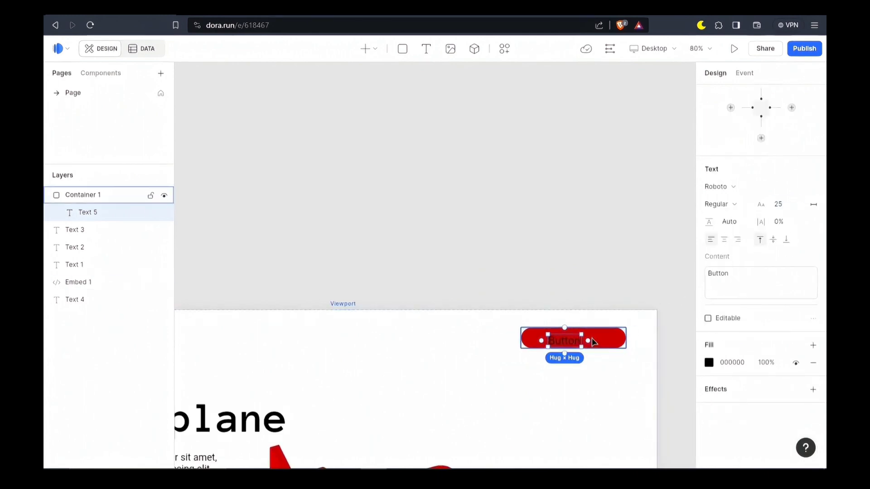
{"action": "scroll", "coordinate": [588, 344], "scroll_direction": "up", "scroll_amount": 6}
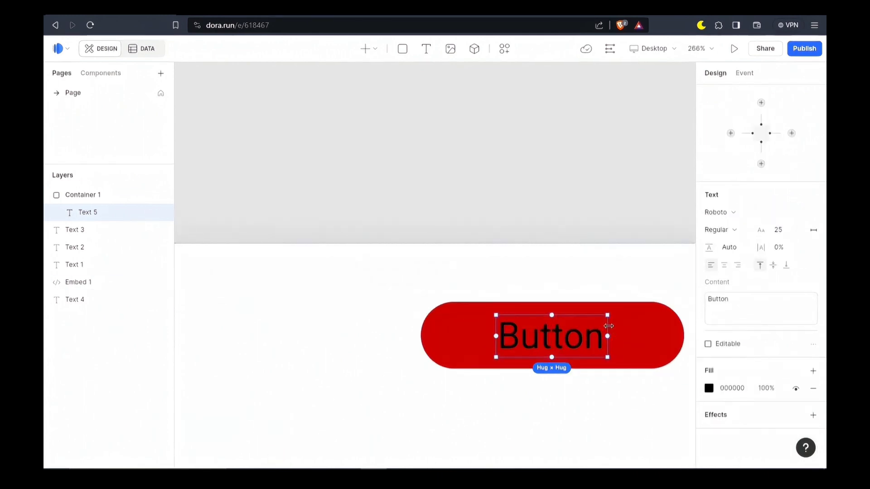
{"action": "left_click_drag", "start_coordinate": [636, 287], "coordinate": [671, 283]}
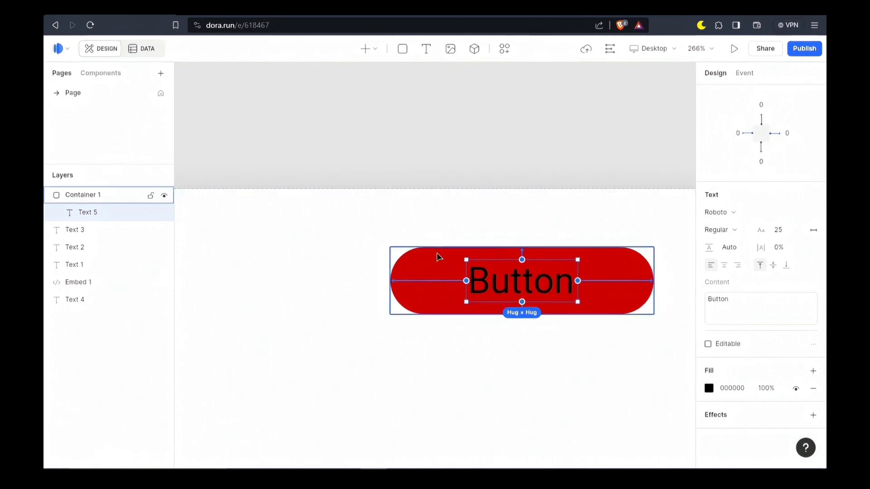
Step: Constrain the logo to the viewport's left edge at 48 and the red button to the viewport's right edge at 68
{"action": "scroll", "coordinate": [437, 257], "scroll_direction": "down", "scroll_amount": 7}
{"action": "scroll", "coordinate": [410, 251], "scroll_direction": "up", "scroll_amount": 5}
{"action": "scroll", "coordinate": [401, 272], "scroll_direction": "down", "scroll_amount": 7}
{"action": "left_click", "coordinate": [234, 274]}
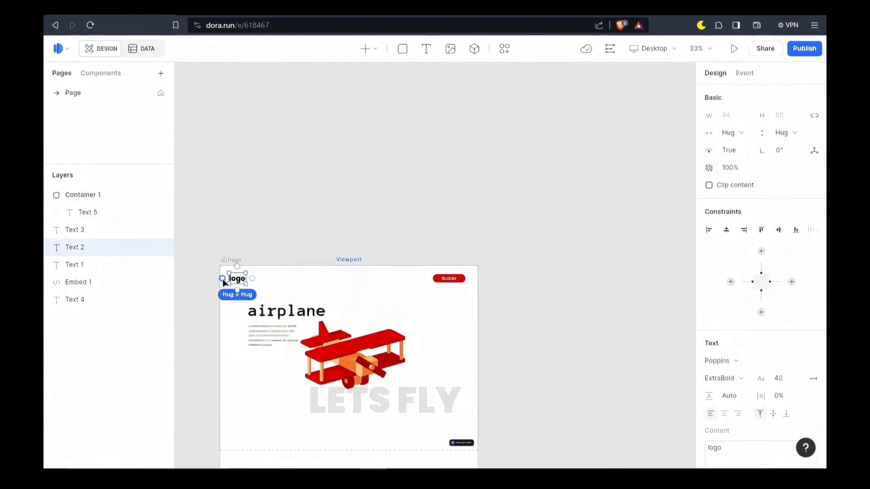
{"action": "left_click_drag", "start_coordinate": [222, 279], "coordinate": [224, 336]}
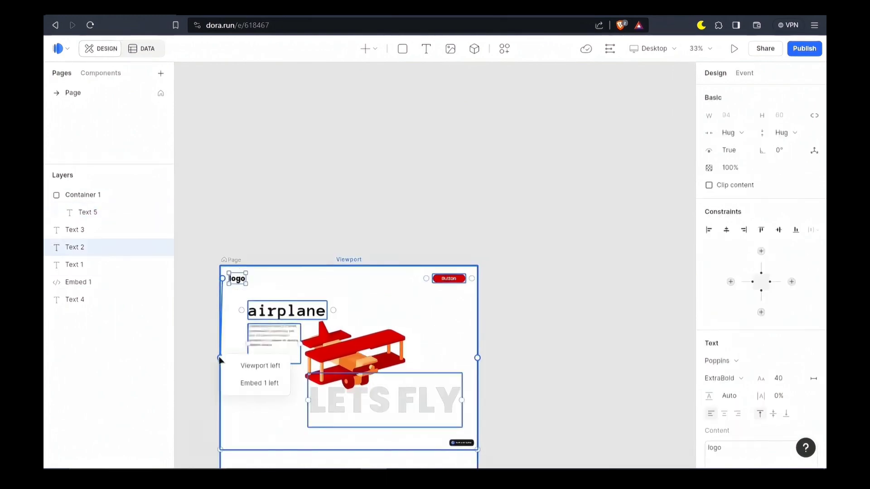
{"action": "left_click", "coordinate": [257, 366]}
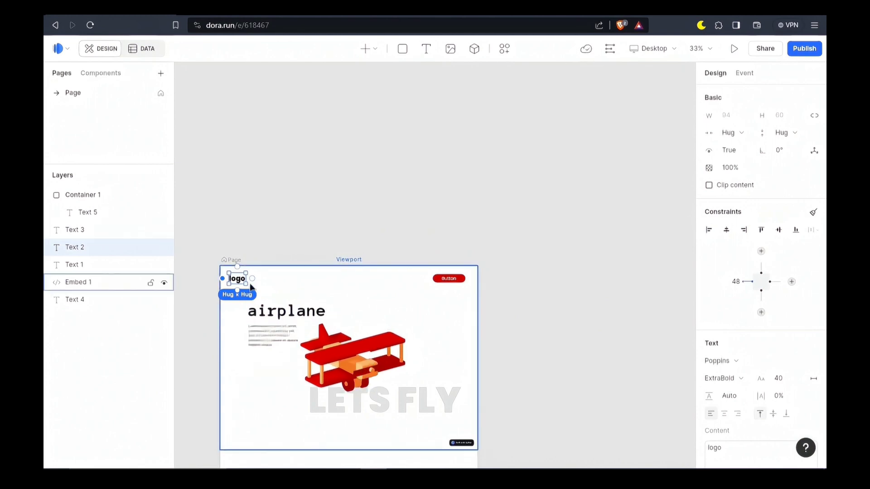
{"action": "left_click", "coordinate": [452, 278]}
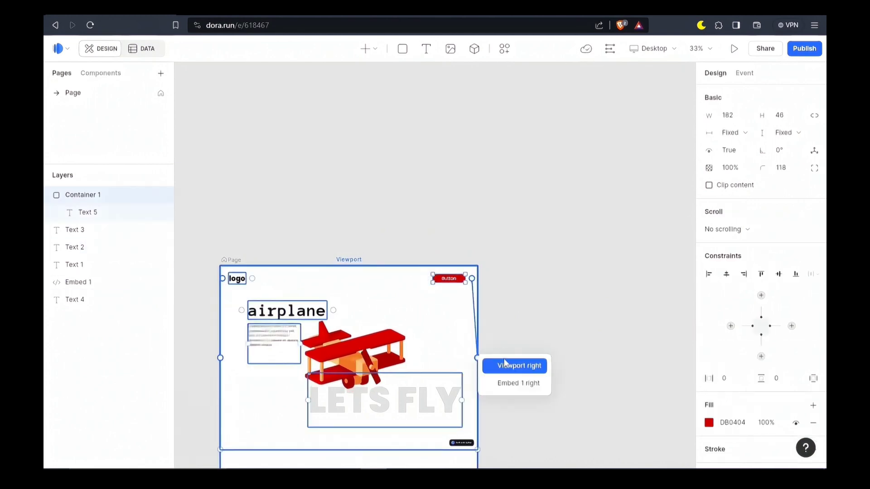
{"action": "left_click", "coordinate": [502, 368]}
{"action": "left_click", "coordinate": [520, 274]}
Step: Constrain the logo to the viewport's top edge at 39 and link the red button's top to the viewport as well
{"action": "left_click", "coordinate": [341, 298]}
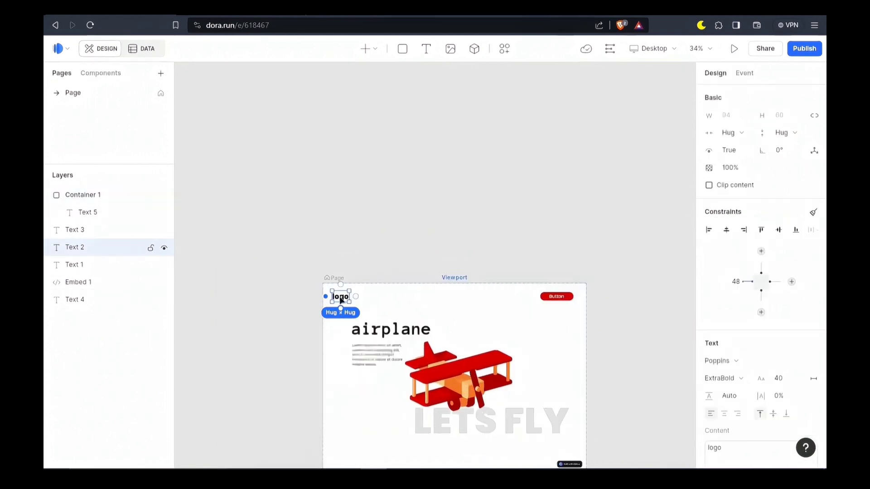
{"action": "left_click_drag", "start_coordinate": [341, 287], "coordinate": [439, 297]}
{"action": "left_click", "coordinate": [481, 295]}
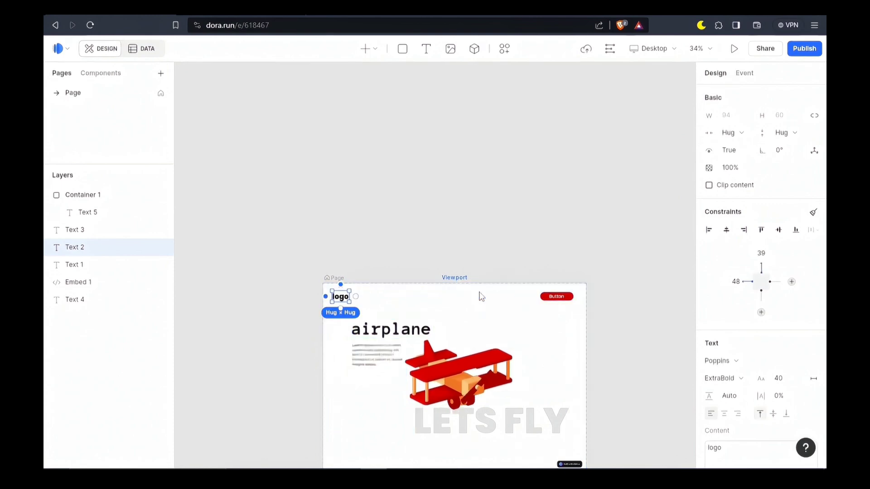
{"action": "left_click", "coordinate": [559, 300]}
{"action": "left_click_drag", "start_coordinate": [557, 285], "coordinate": [502, 298]}
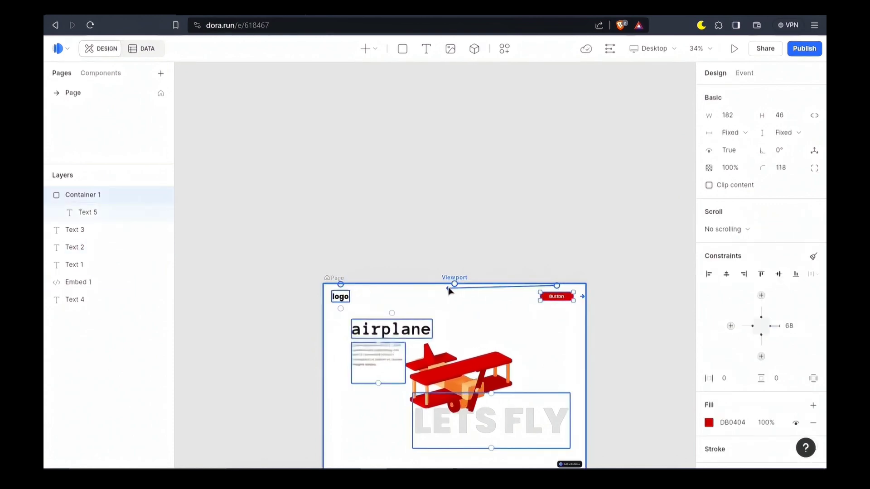
{"action": "left_click", "coordinate": [469, 286]}
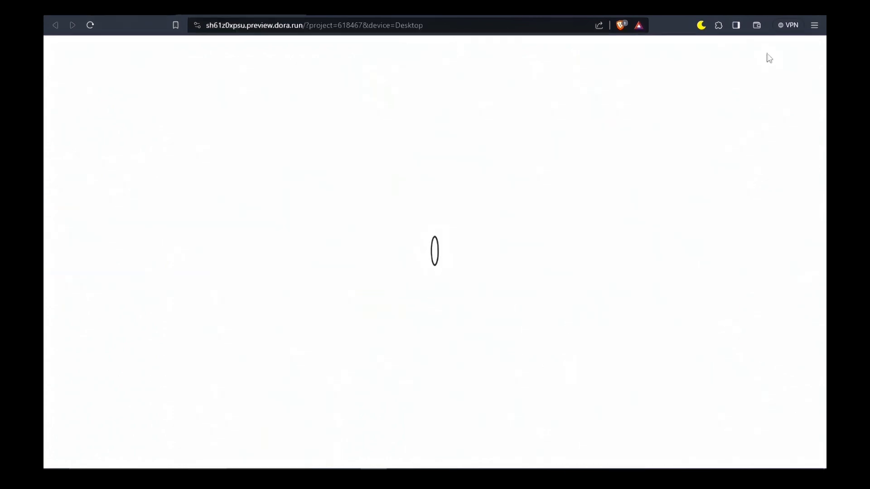
Step: Preview the page and scroll through it to check how the logo and button behave
{"action": "scroll", "coordinate": [394, 138], "scroll_direction": "down", "scroll_amount": 2}
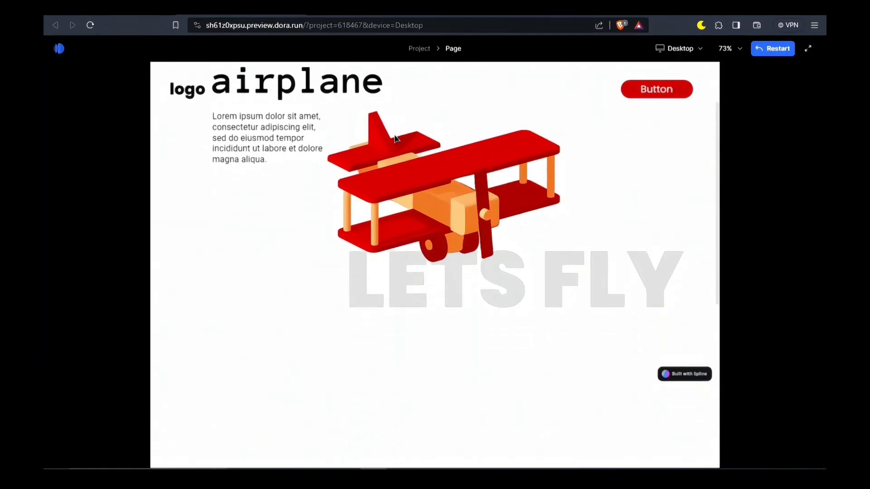
{"action": "scroll", "coordinate": [575, 125], "scroll_direction": "down", "scroll_amount": 3}
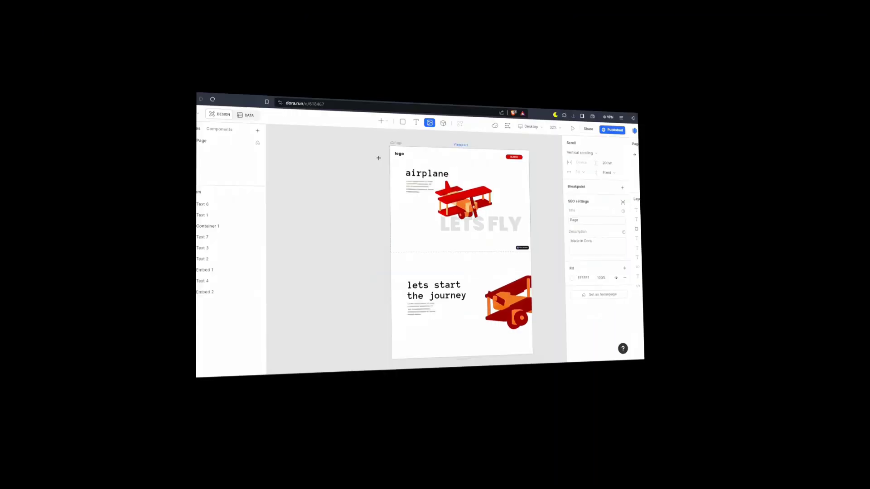
Step: Insert an image placeholder and size it to cover the page's whole first section, 1440 × 1024
{"action": "left_click_drag", "start_coordinate": [390, 164], "coordinate": [646, 308]}
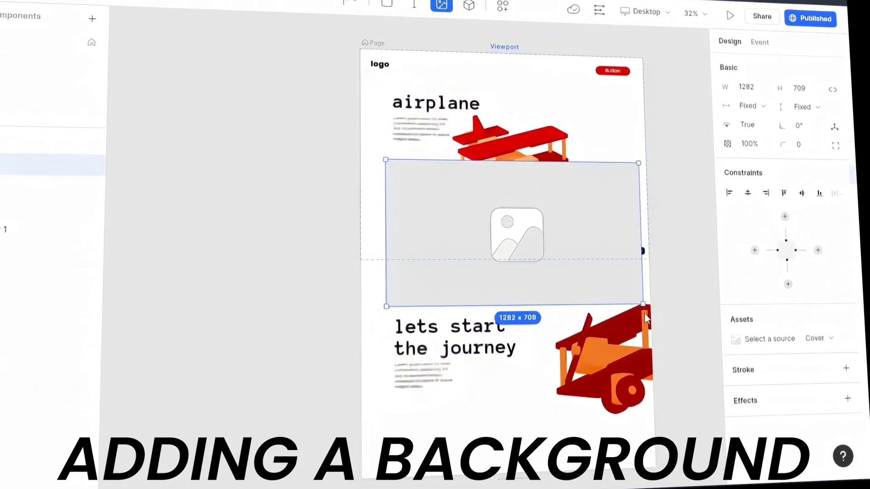
{"action": "left_click_drag", "start_coordinate": [534, 279], "coordinate": [509, 194]}
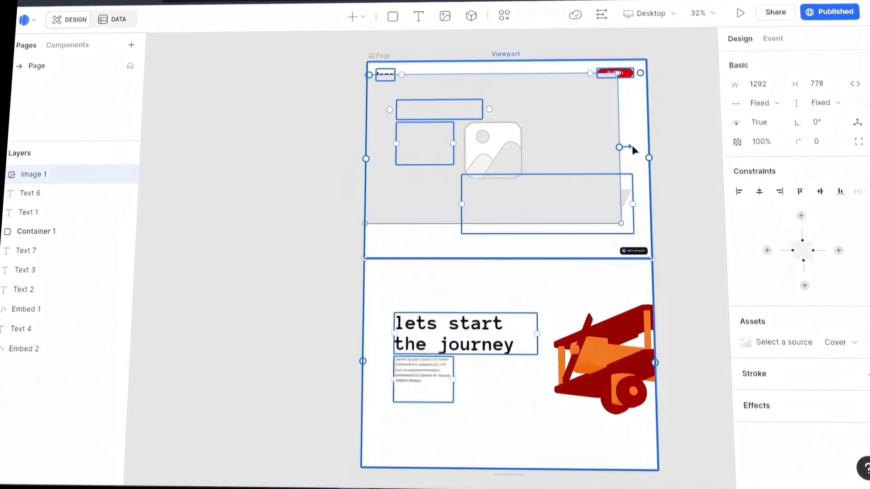
{"action": "left_click_drag", "start_coordinate": [589, 223], "coordinate": [591, 259]}
{"action": "left_click_drag", "start_coordinate": [619, 185], "coordinate": [648, 186]}
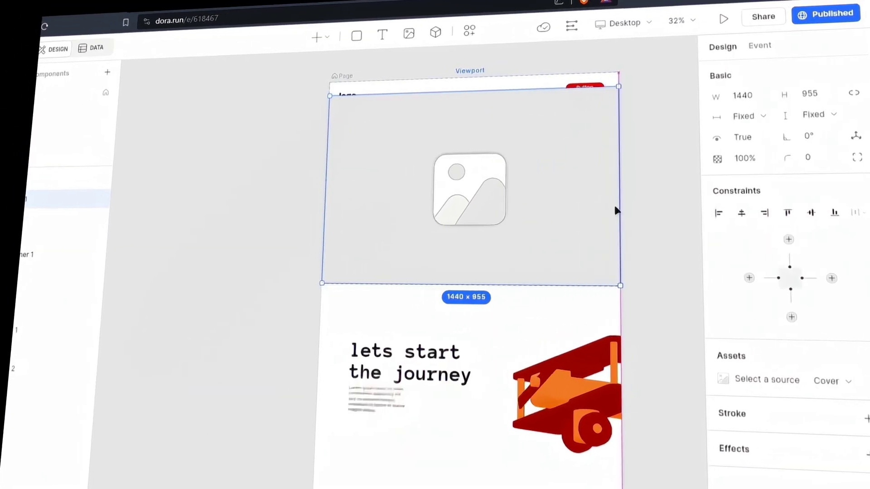
{"action": "left_click", "coordinate": [765, 102]}
{"action": "left_click", "coordinate": [765, 171]}
{"action": "left_click", "coordinate": [656, 131]}
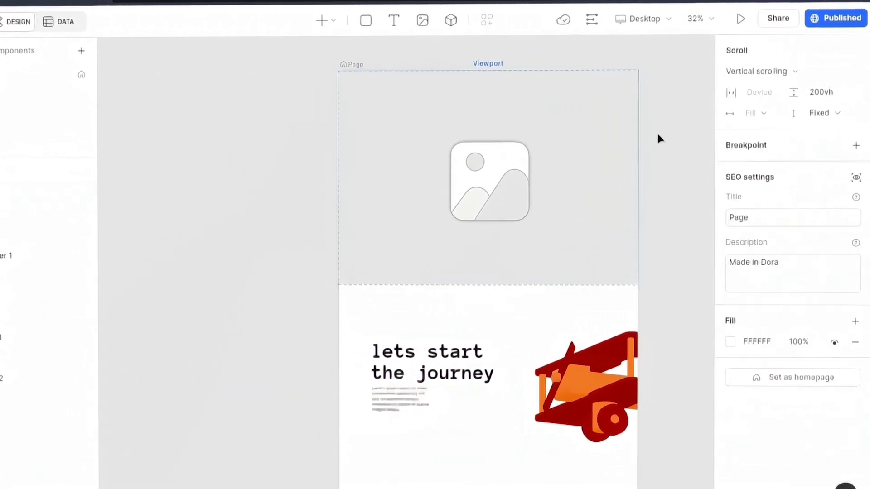
Step: Set the image placeholder's width to Fill with 0 offsets on both sides and choose the vivid-blurred picture as its source
{"action": "left_click", "coordinate": [488, 285]}
{"action": "key", "text": "Escape"}
{"action": "left_click", "coordinate": [405, 161]}
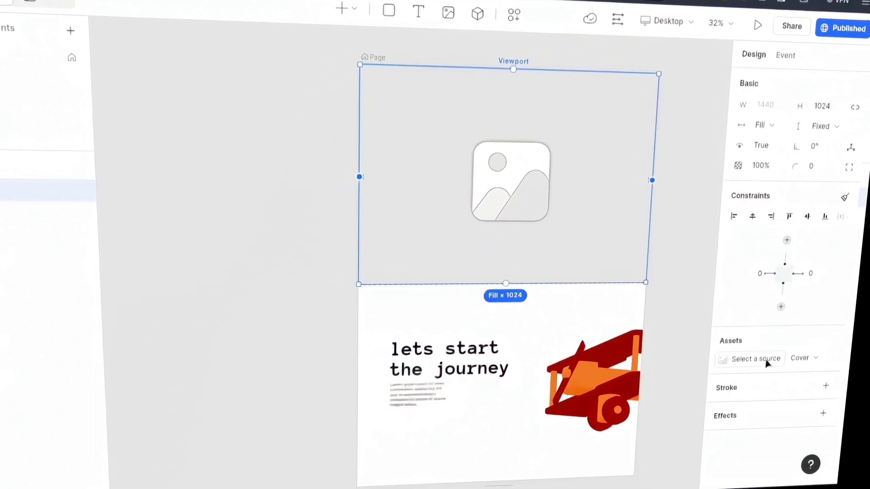
{"action": "left_click", "coordinate": [770, 368]}
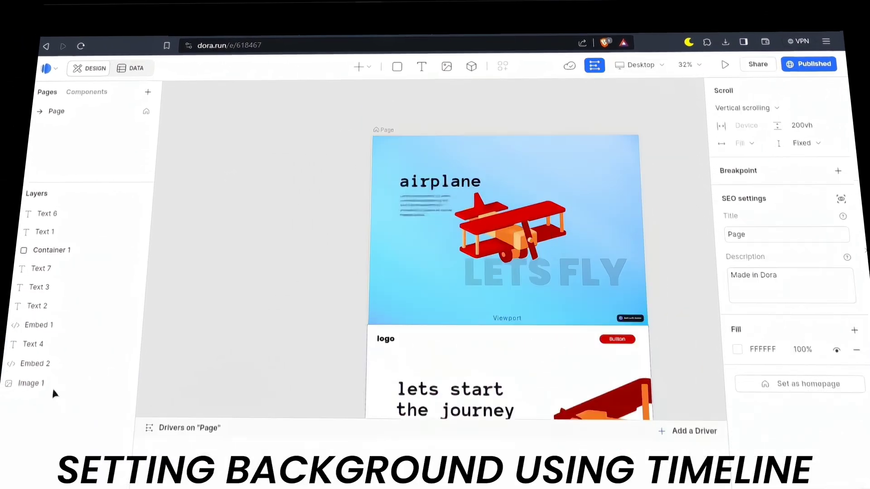
Step: Open the timeline for the background image and add a Scroll Y keyframe at 0 VH
{"action": "left_click", "coordinate": [35, 389]}
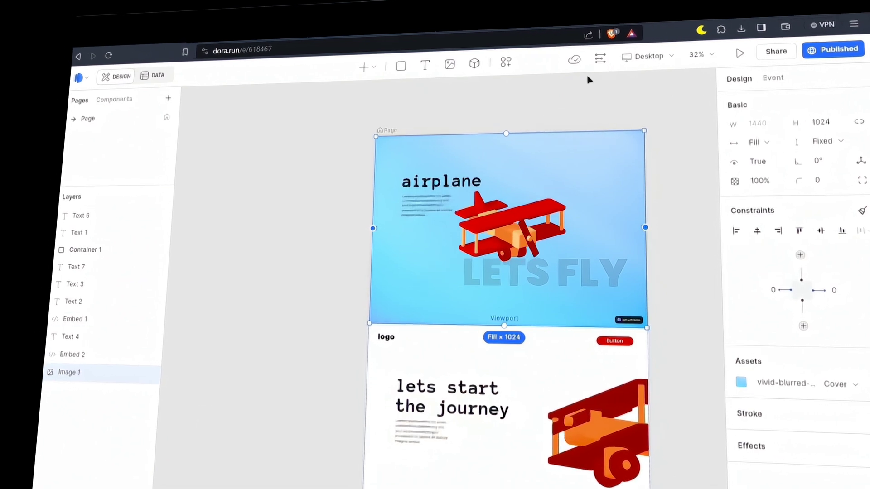
{"action": "left_click", "coordinate": [597, 62]}
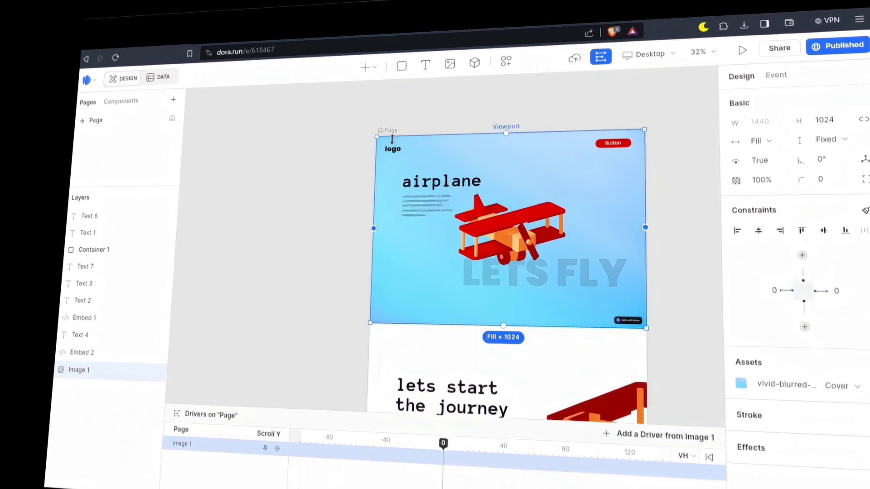
{"action": "scroll", "coordinate": [293, 171], "scroll_direction": "down", "scroll_amount": 4}
{"action": "left_click", "coordinate": [319, 372]}
Step: Create a keyframe at 100 VH by moving the background image down to cover the "lets start the journey" section
{"action": "left_click_drag", "start_coordinate": [438, 368], "coordinate": [549, 387]}
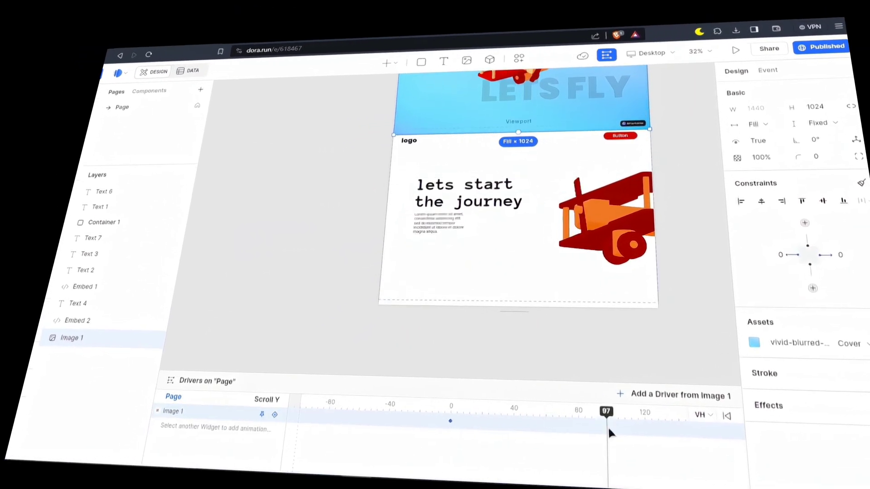
{"action": "left_click_drag", "start_coordinate": [620, 429], "coordinate": [618, 393]}
{"action": "left_click_drag", "start_coordinate": [440, 115], "coordinate": [450, 264]}
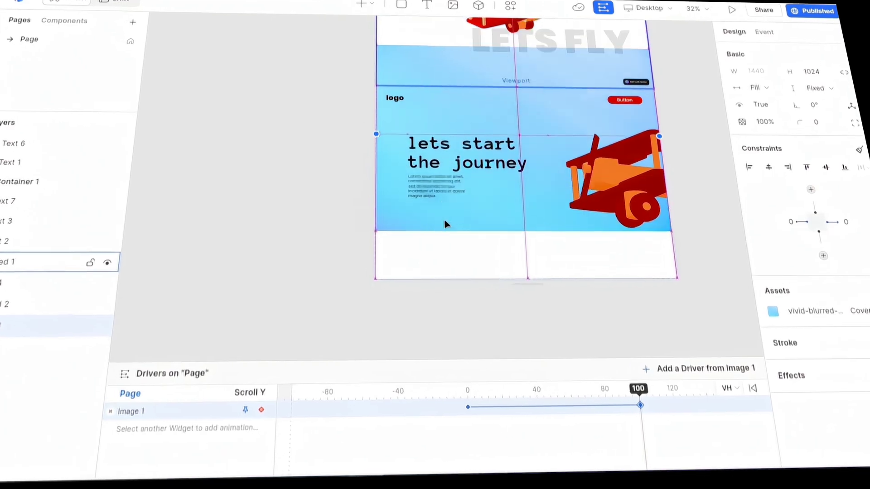
{"action": "key", "text": "Escape"}
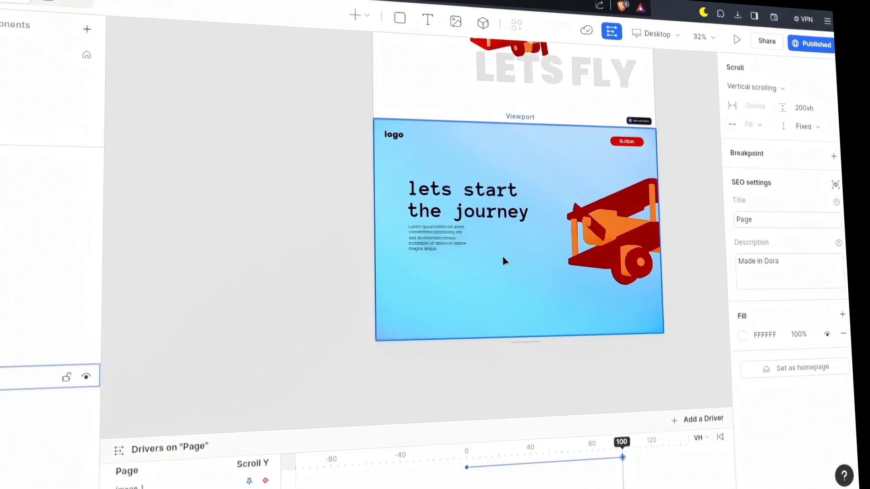
Step: Return the timeline to 0 and preview the page while scrolling to check the background animation
{"action": "scroll", "coordinate": [509, 208], "scroll_direction": "up", "scroll_amount": 2}
{"action": "left_click_drag", "start_coordinate": [623, 446], "coordinate": [467, 450]}
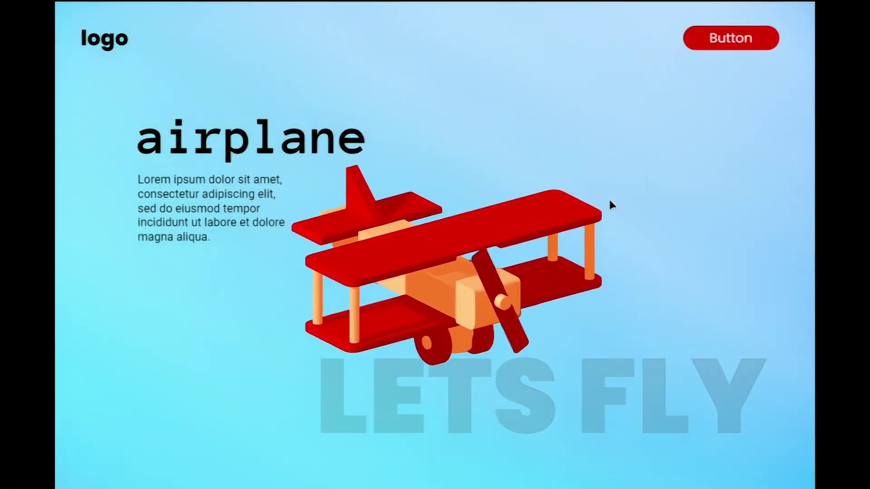
{"action": "scroll", "coordinate": [655, 209], "scroll_direction": "down", "scroll_amount": 3}
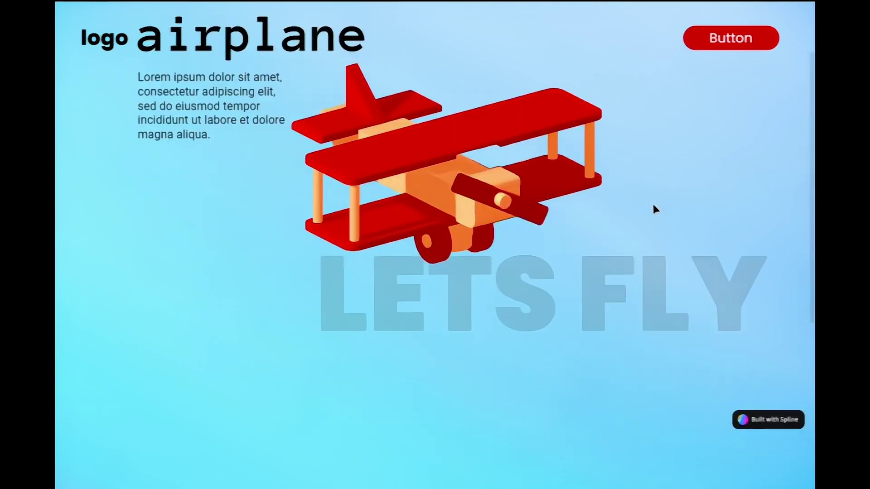